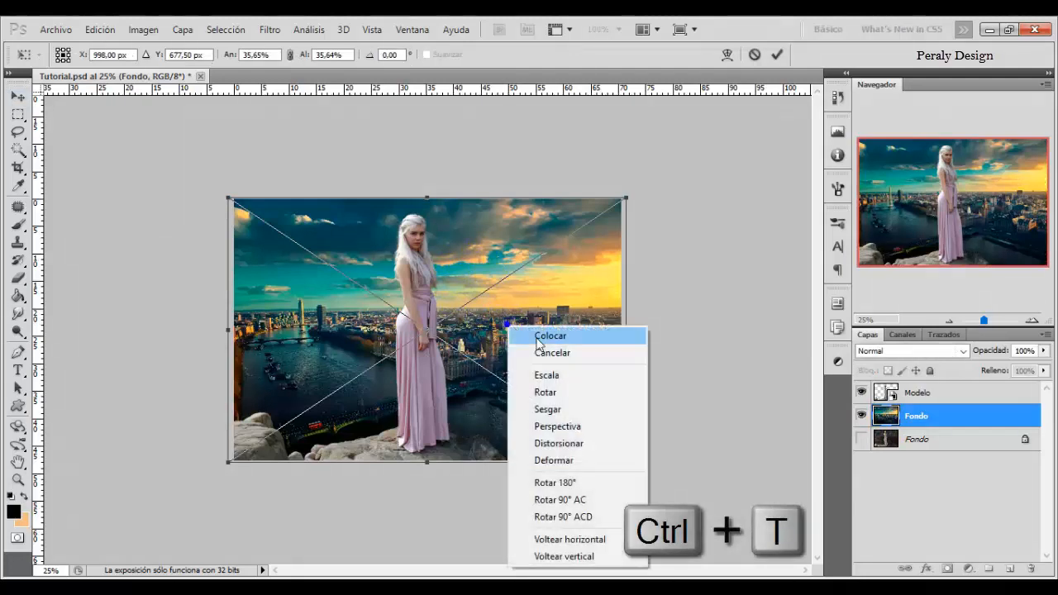
Step: Flip the Fondo city layer horizontally and apply a Gaussian Blur with a radius of 1.8 pixels to it
click(576, 541)
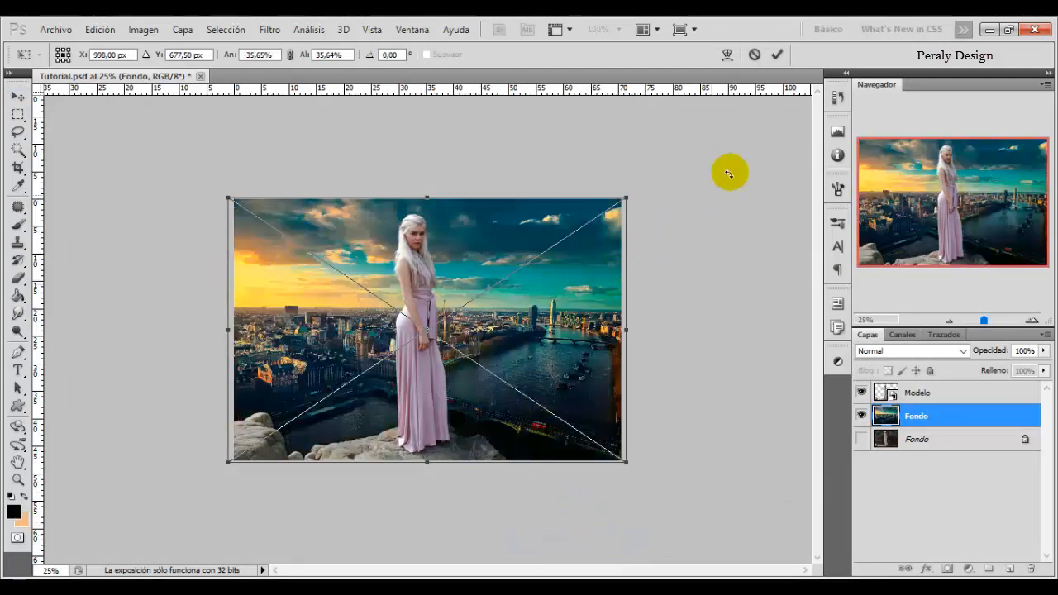
click(778, 55)
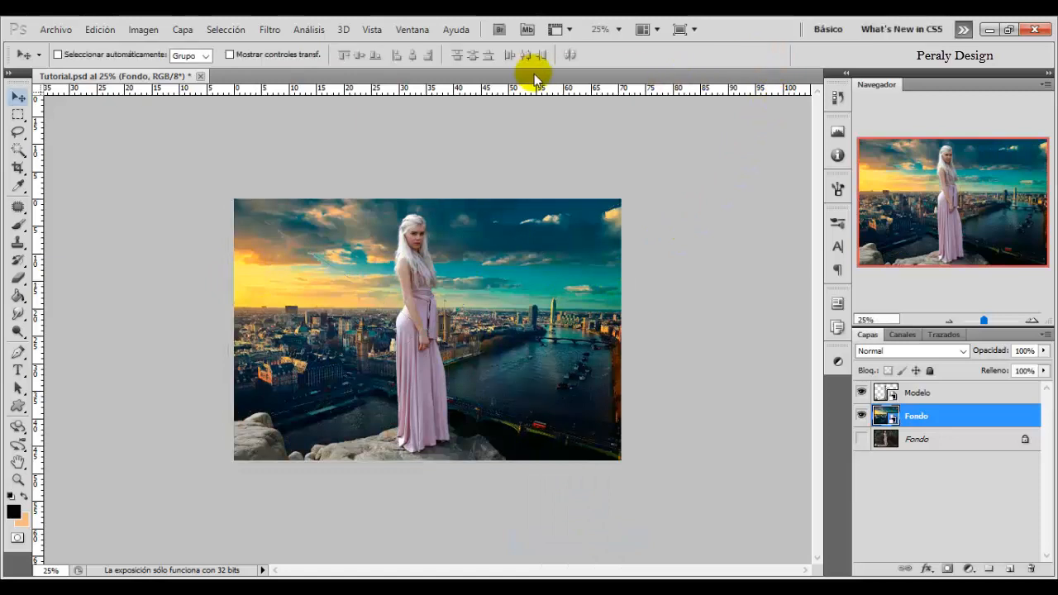
click(268, 29)
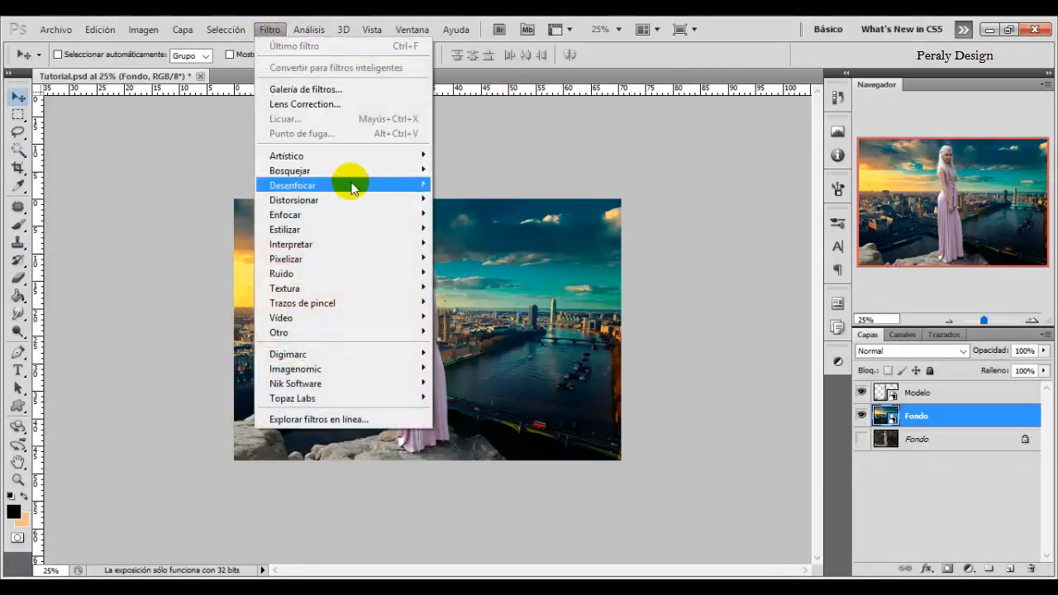
mouse_move(352, 189)
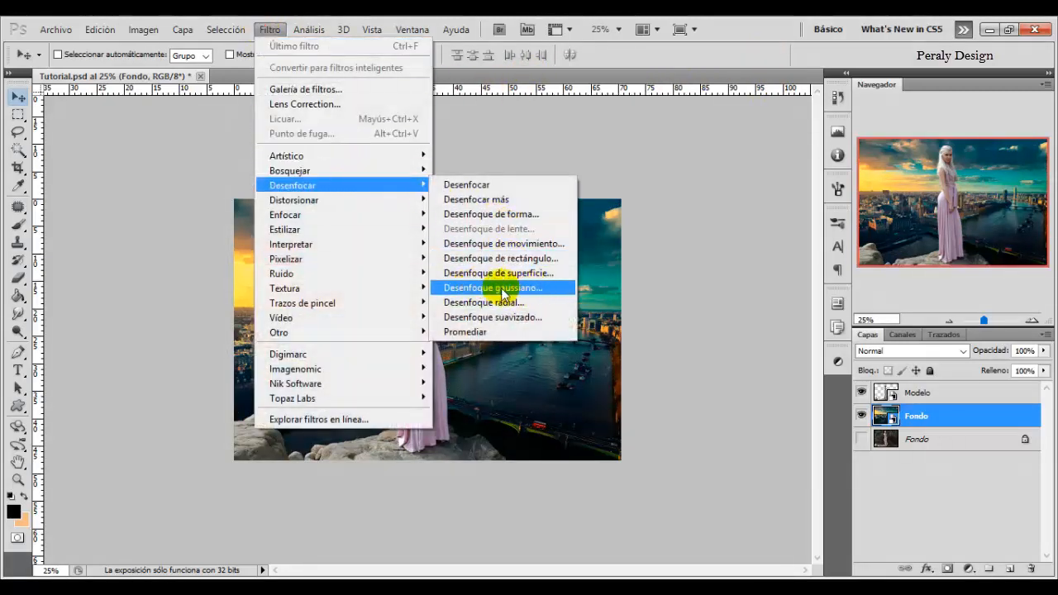
click(527, 291)
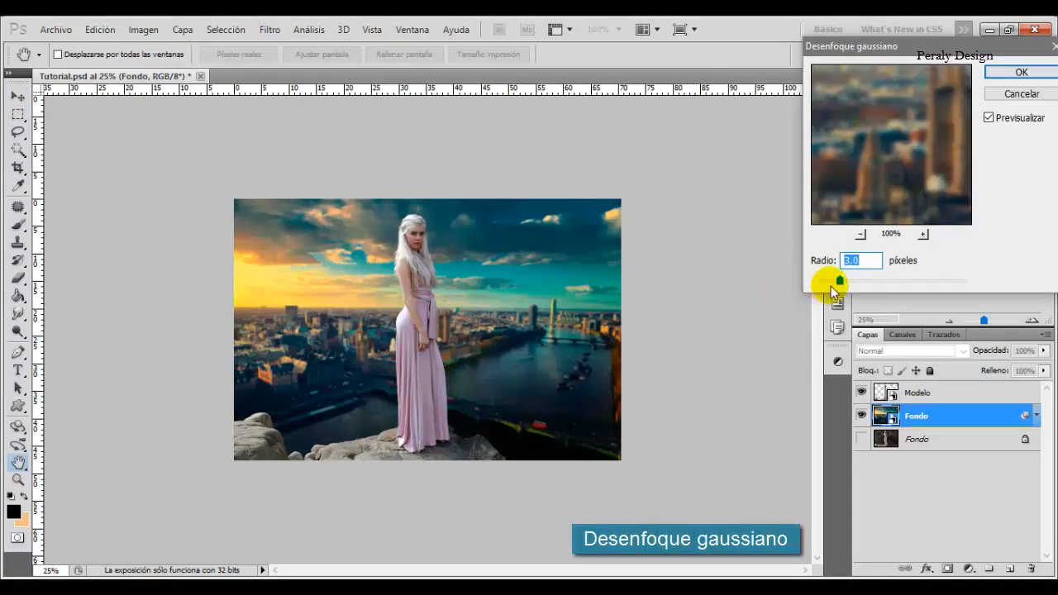
drag(835, 282, 831, 283)
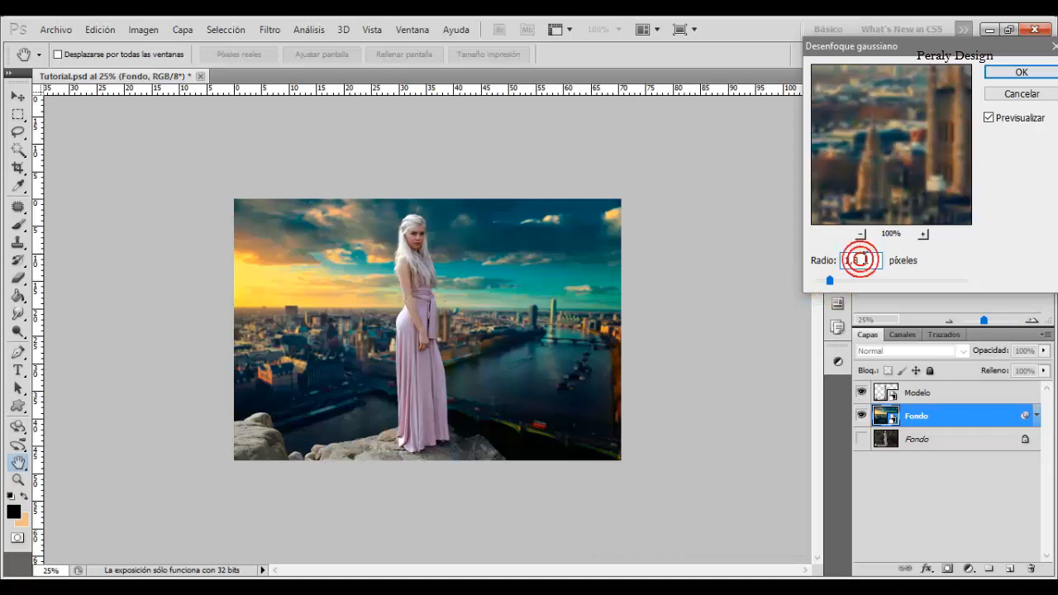
click(851, 261)
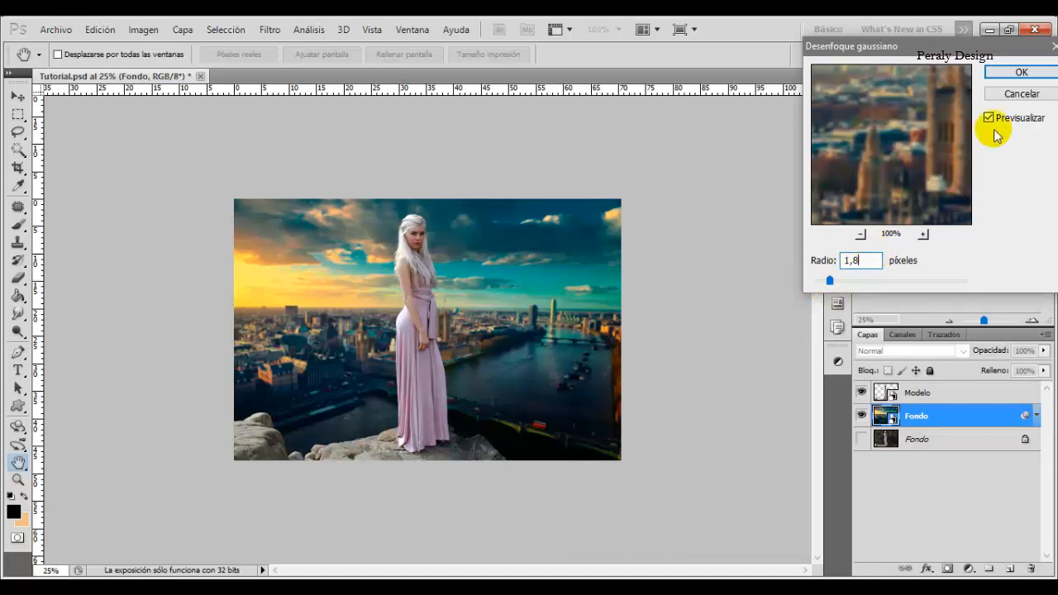
click(1022, 73)
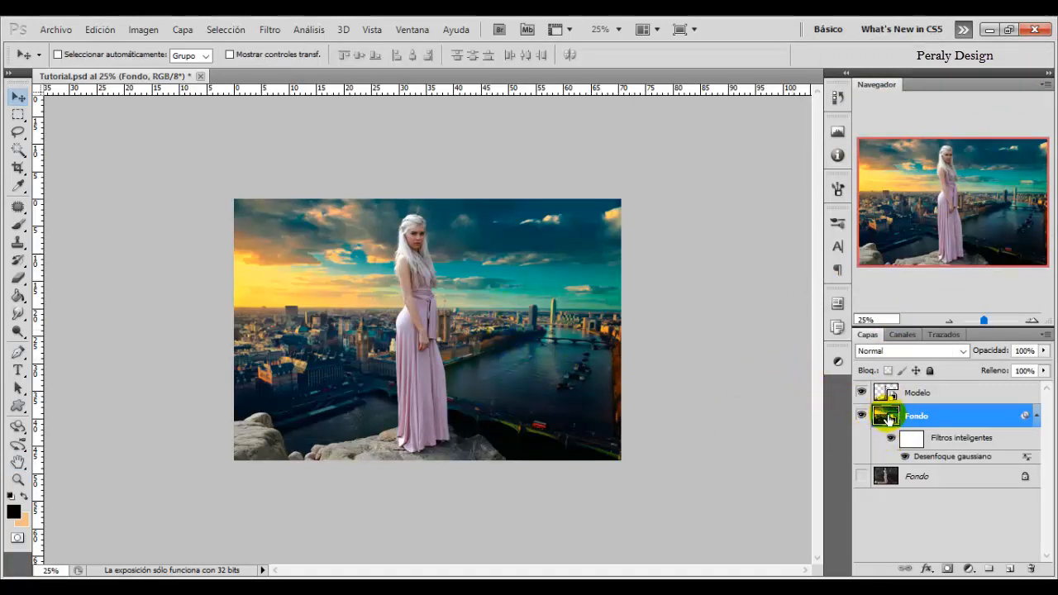
Step: Add a Hue/Saturation adjustment layer above the city layer with Saturation -26 and Lightness +15, comparing the image without it
click(969, 569)
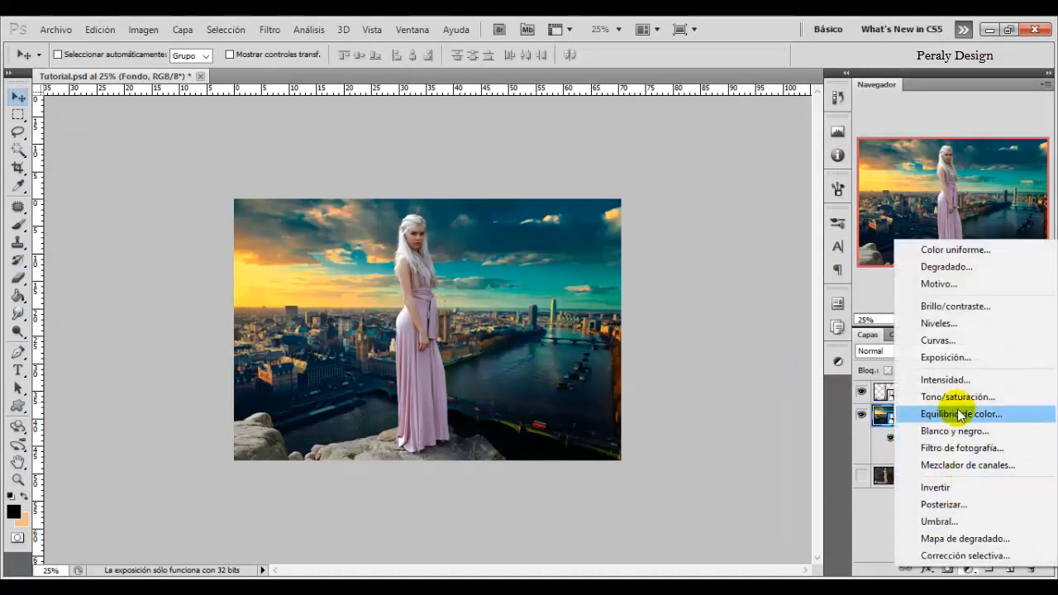
click(958, 398)
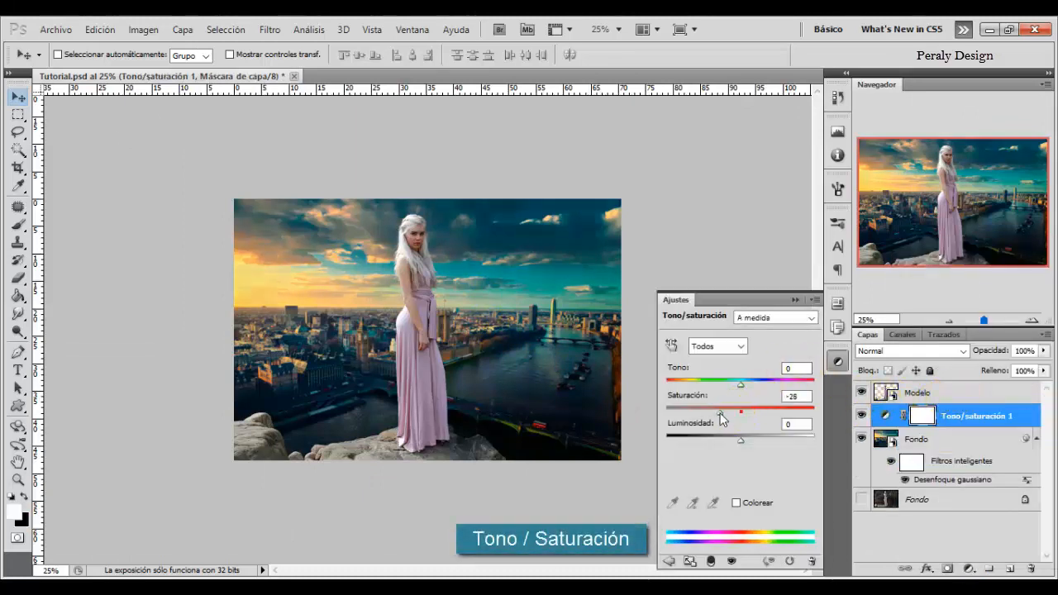
drag(722, 416, 752, 440)
click(741, 442)
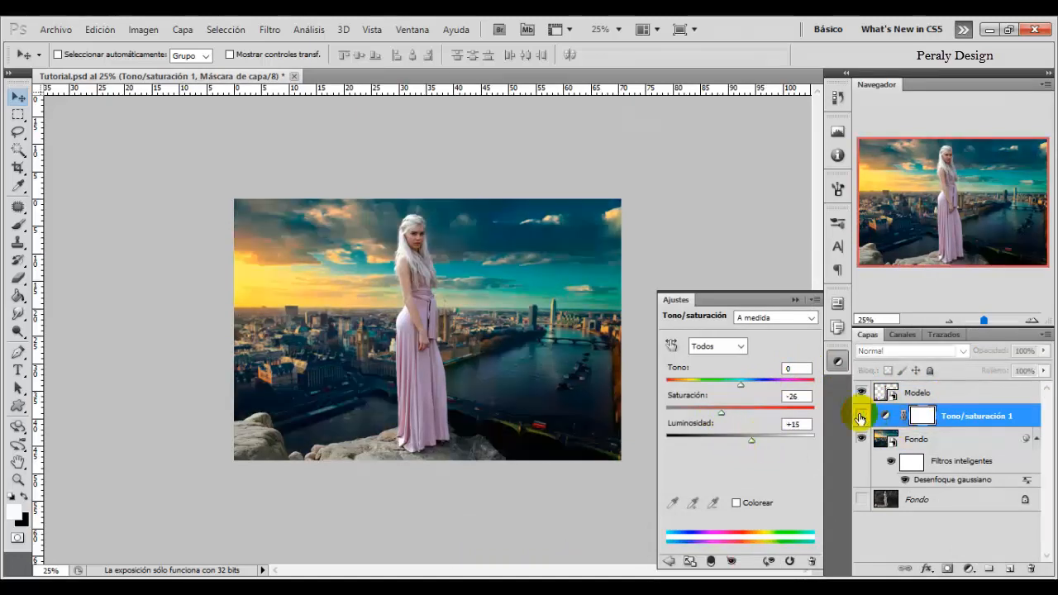
click(860, 416)
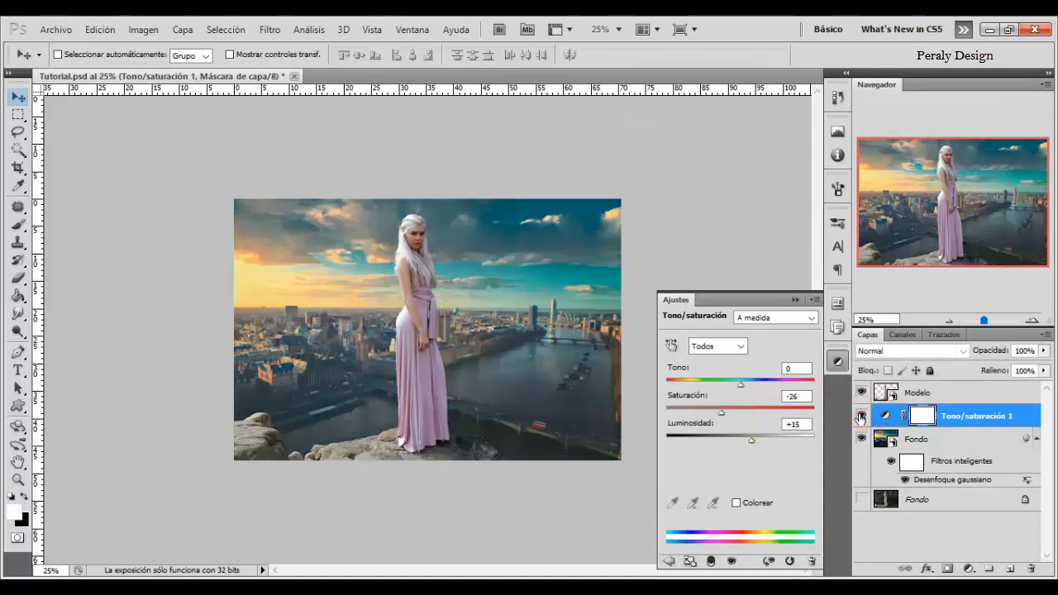
Step: With white (ffffff) as foreground colour, add a Gradient Fill layer above the Hue/Saturation layer and shift its white haze down over the river
click(957, 423)
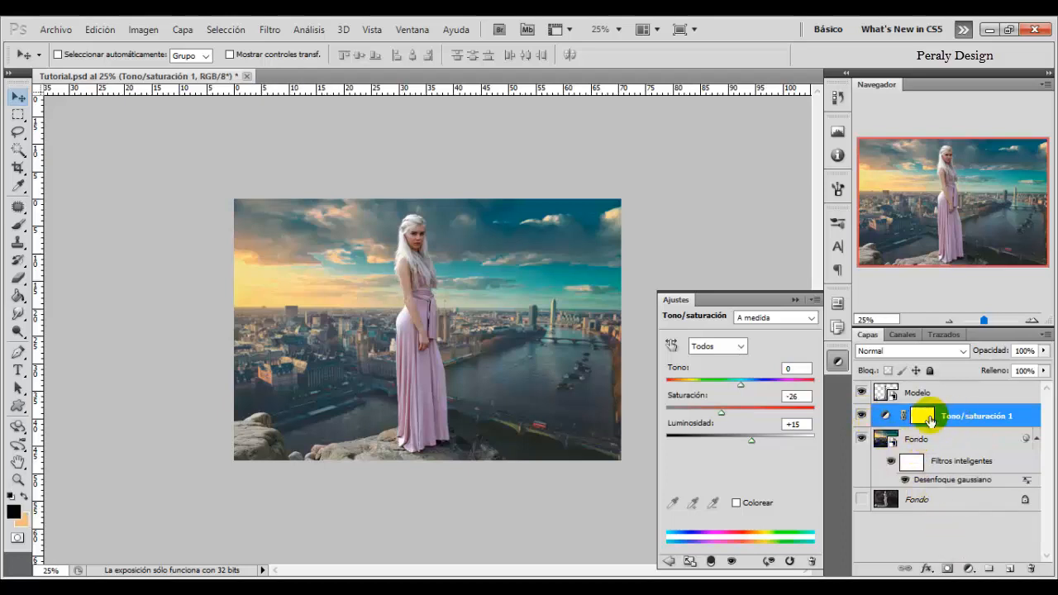
click(14, 511)
drag(810, 155, 710, 102)
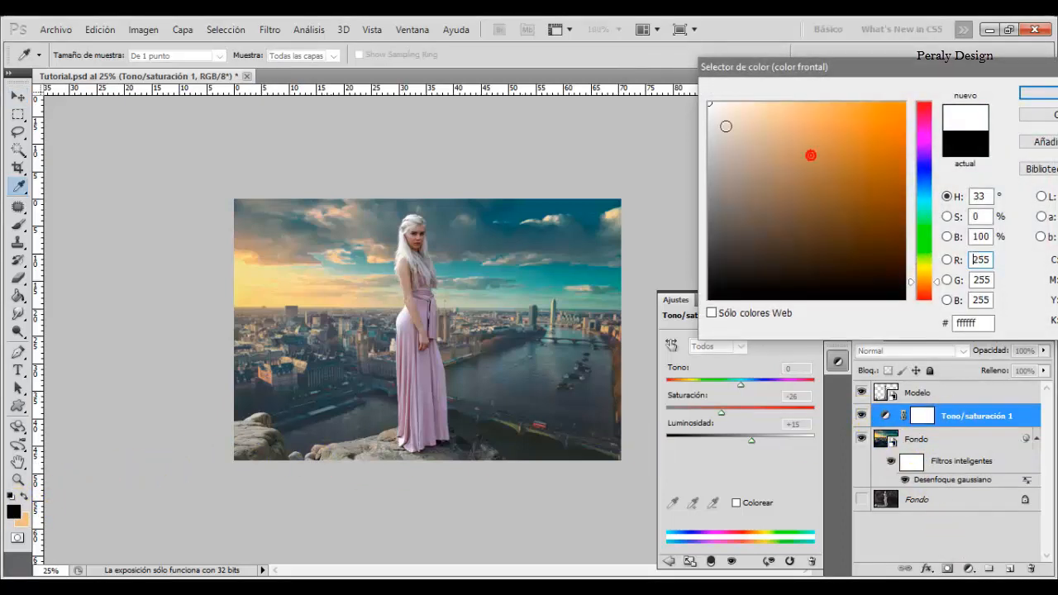
click(1037, 93)
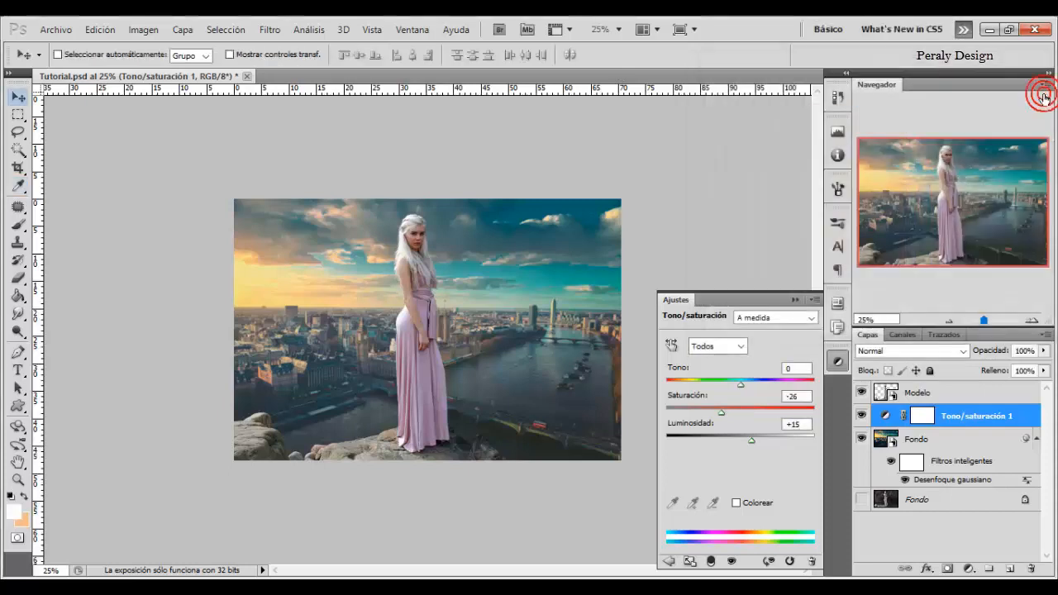
click(968, 569)
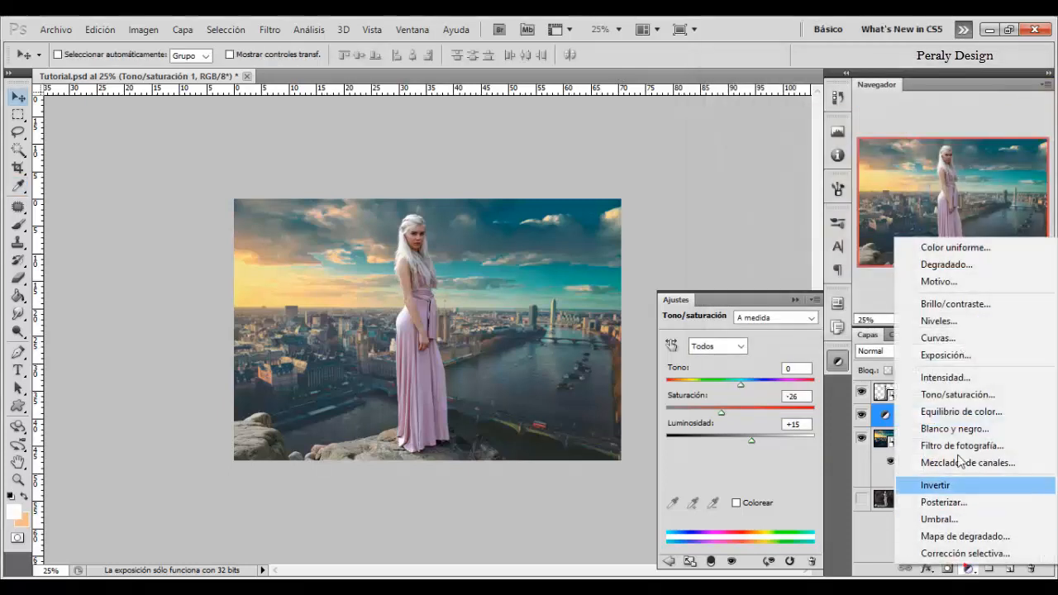
click(943, 265)
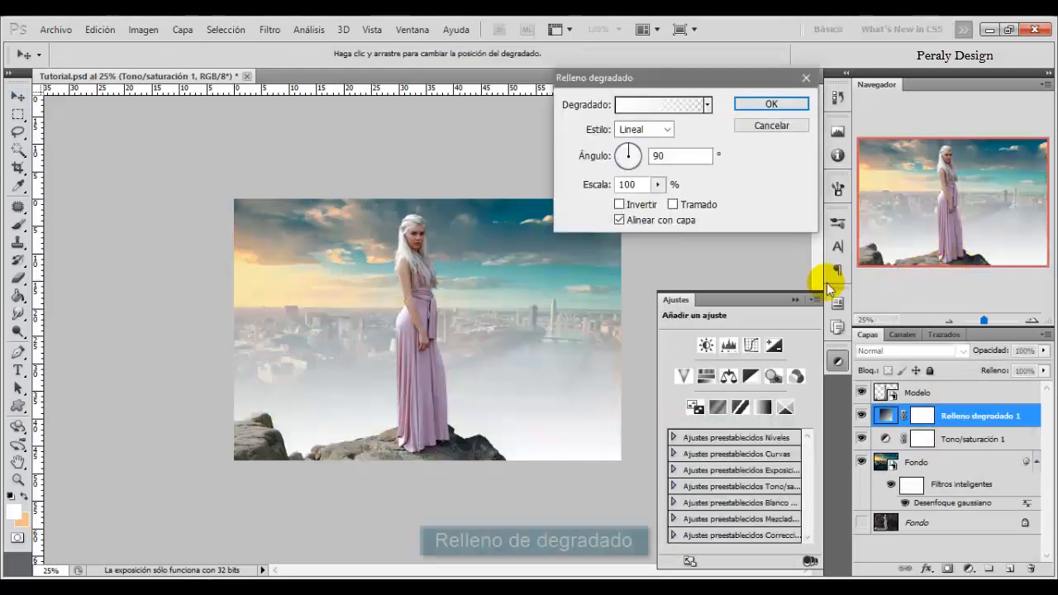
mouse_move(534, 309)
mouse_down()
mouse_move(526, 388)
mouse_move(529, 296)
mouse_move(530, 413)
mouse_move(525, 359)
mouse_move(534, 334)
mouse_move(543, 401)
mouse_move(543, 371)
mouse_move(543, 382)
mouse_move(535, 378)
mouse_up()
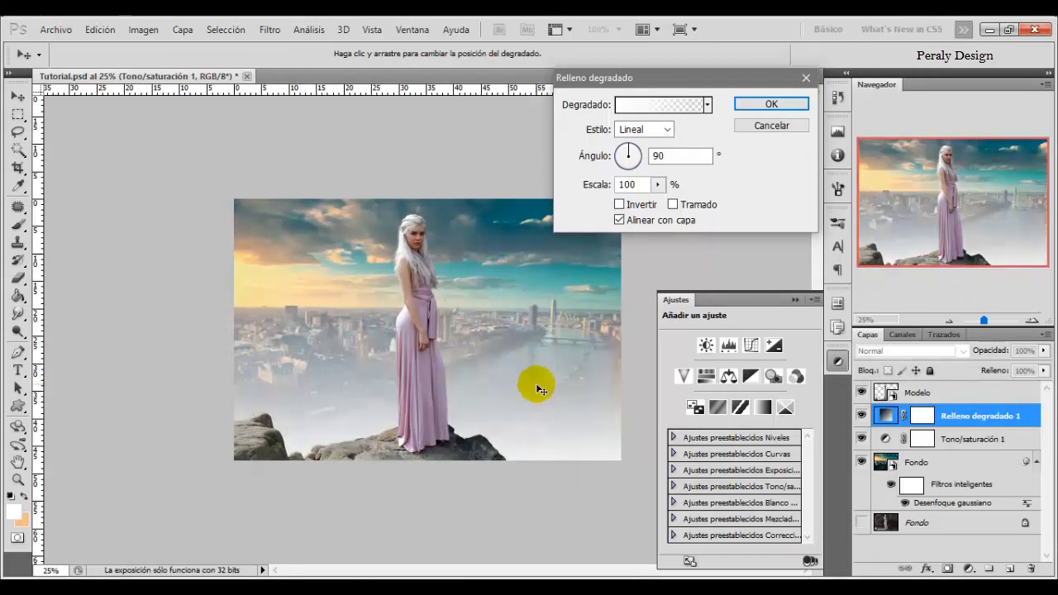
click(770, 105)
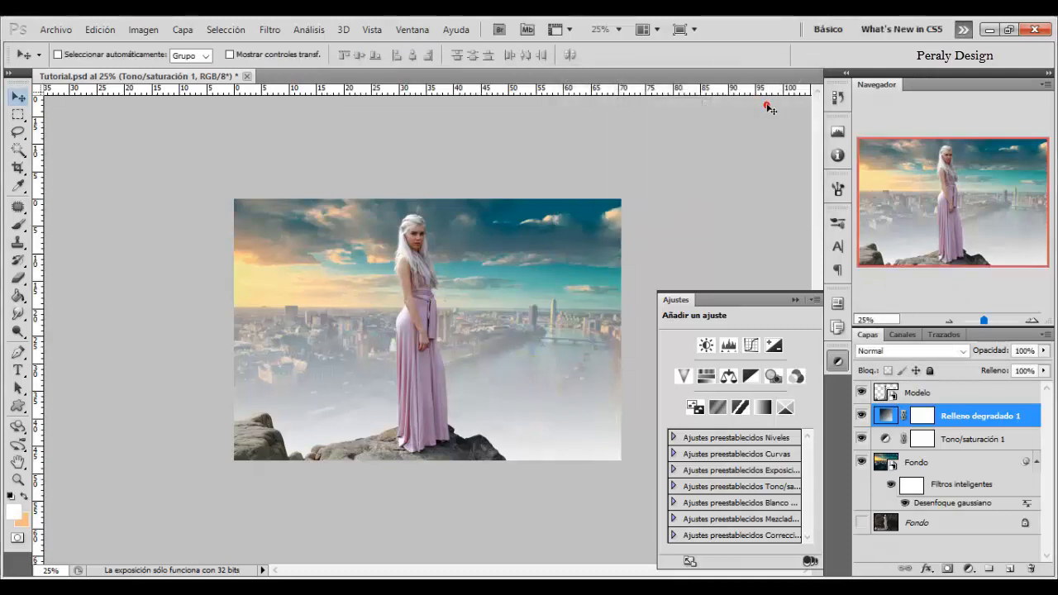
Step: Add a Color Balance adjustment layer above the Modelo layer and clip it to that layer
click(922, 395)
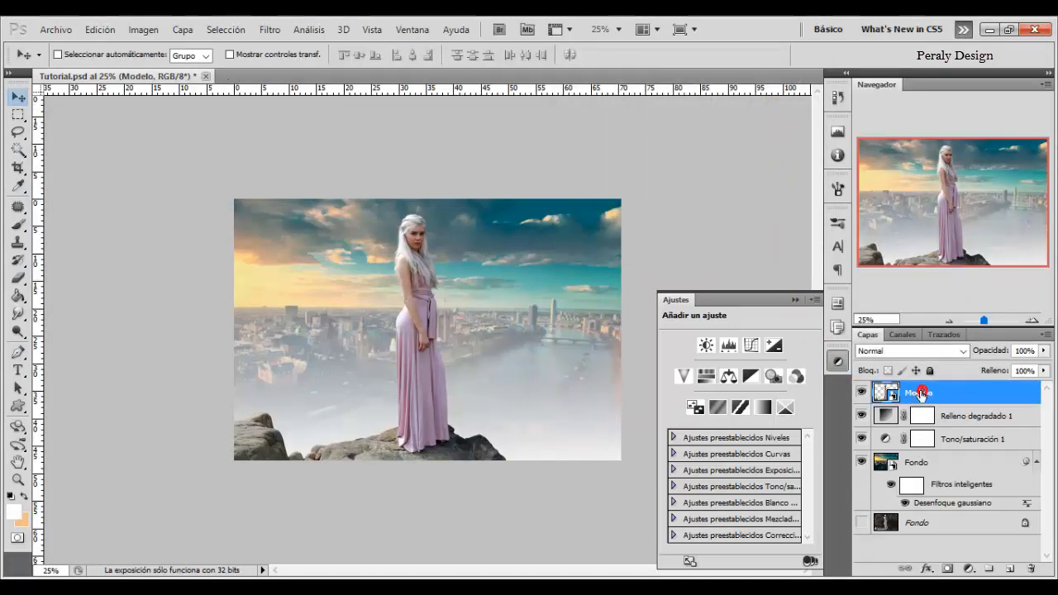
click(969, 568)
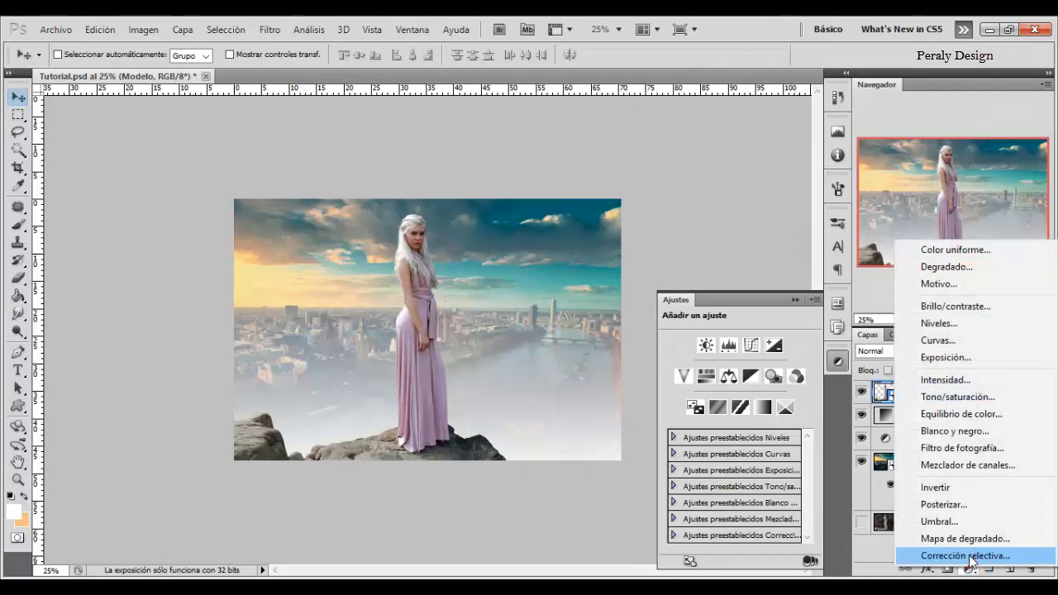
click(959, 416)
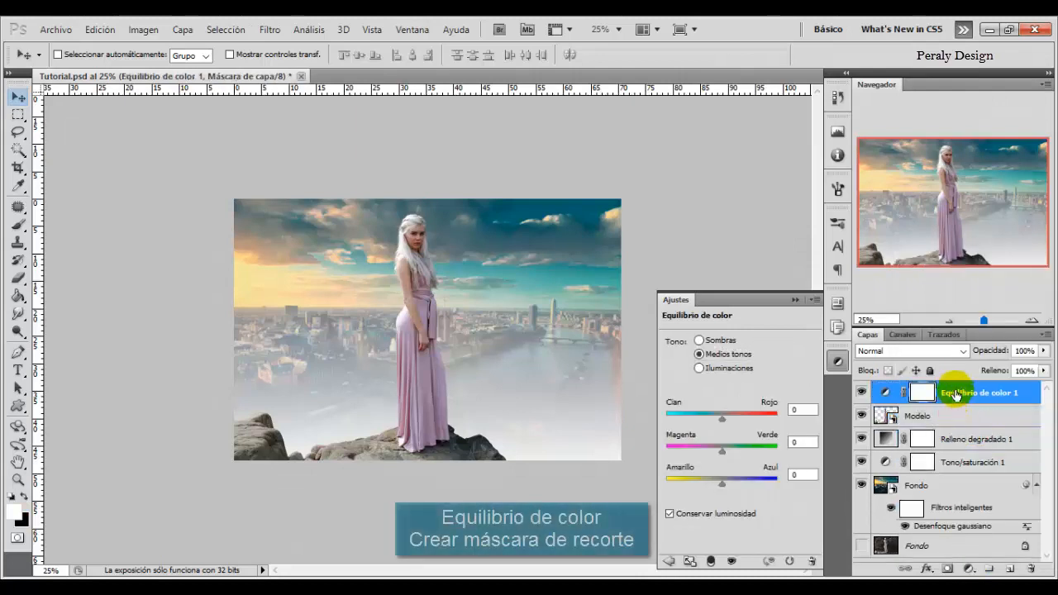
right_click(957, 391)
click(935, 206)
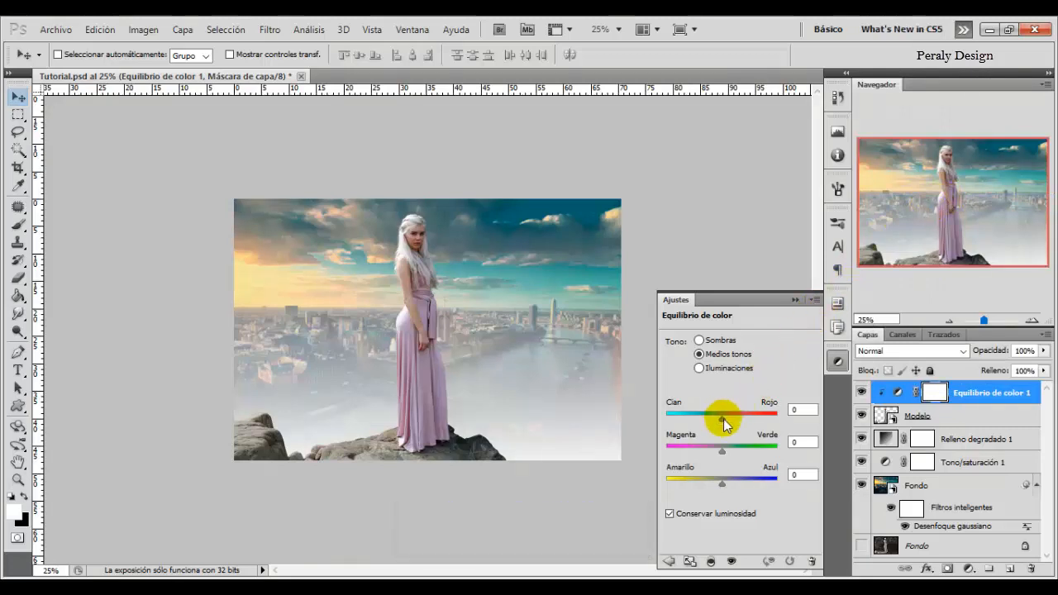
Step: Set the Color Balance midtones to +10 on Cyan-Red and -30 on Yellow-Blue, comparing the model without the adjustment
drag(723, 419, 729, 419)
drag(721, 484, 713, 486)
click(863, 393)
click(863, 393)
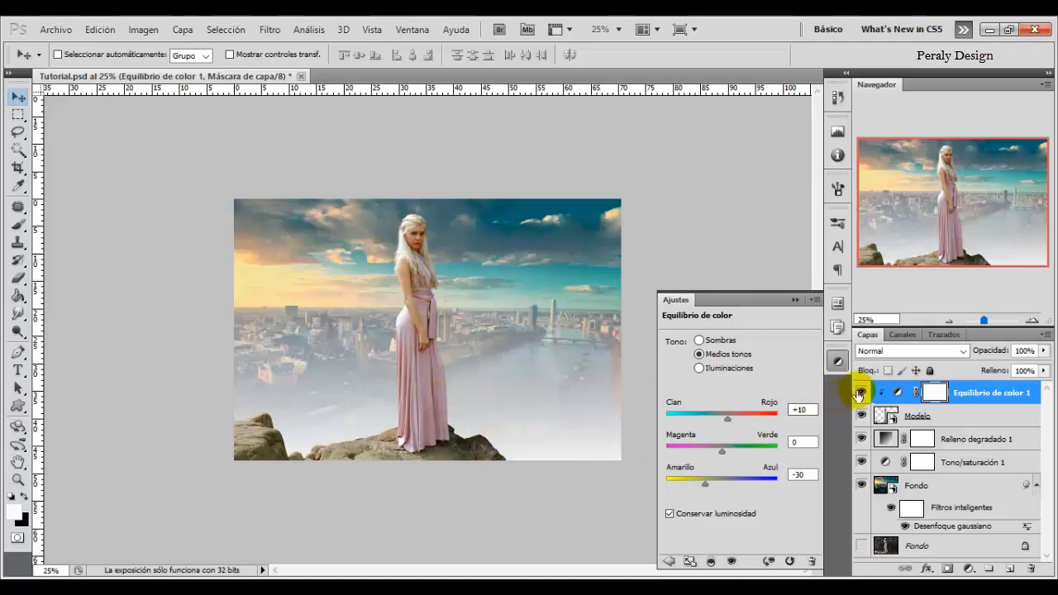
Step: Create a new empty layer above the Color Balance layer and make it a clipping mask on Modelo
click(1009, 572)
right_click(913, 388)
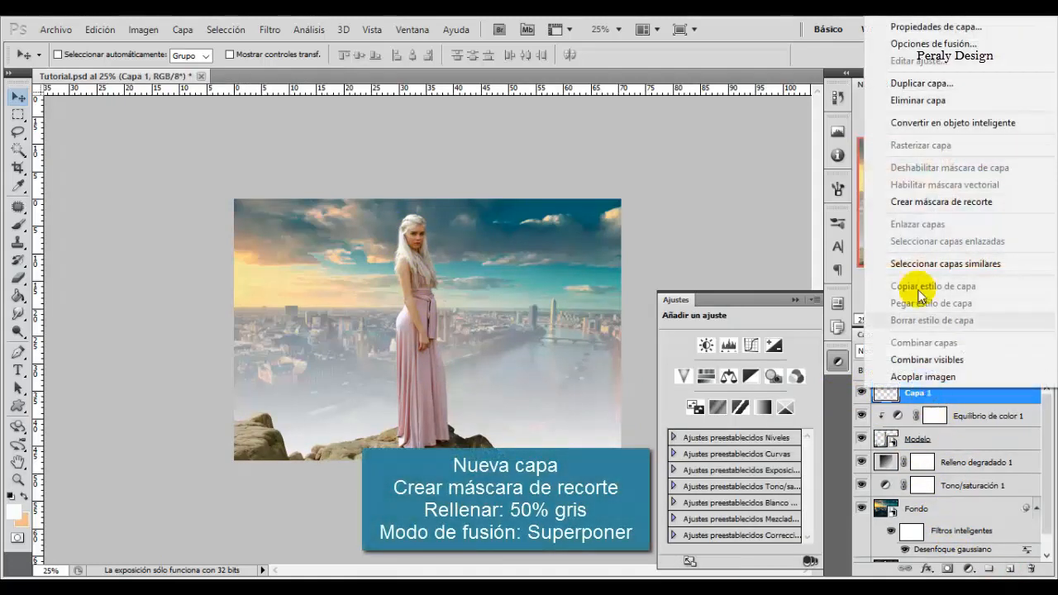
click(938, 203)
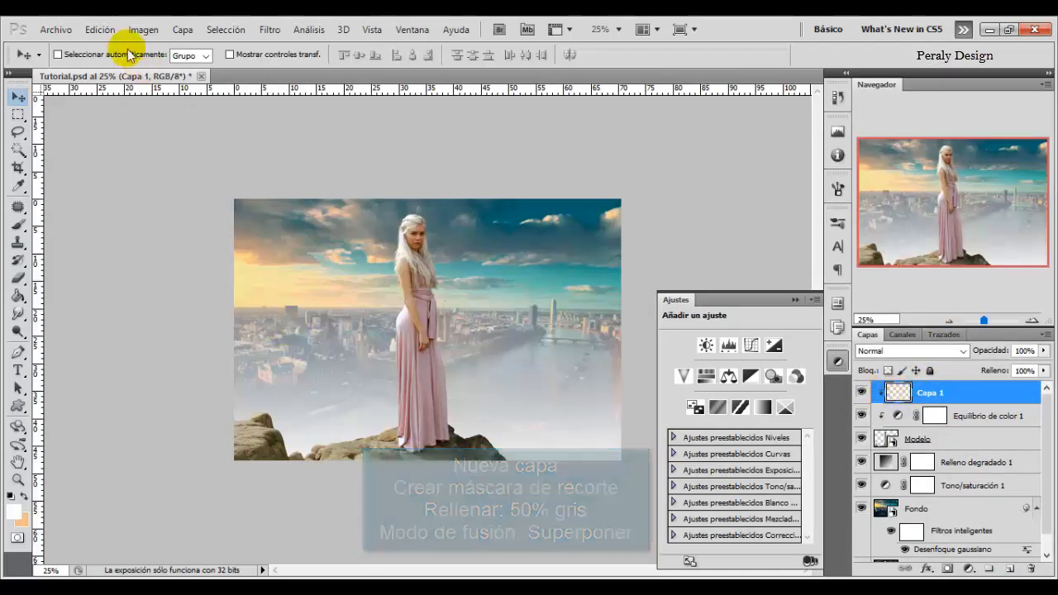
Step: Fill the new clipped layer with 50% gray and set its blend mode to Overlay (Superponer)
click(100, 29)
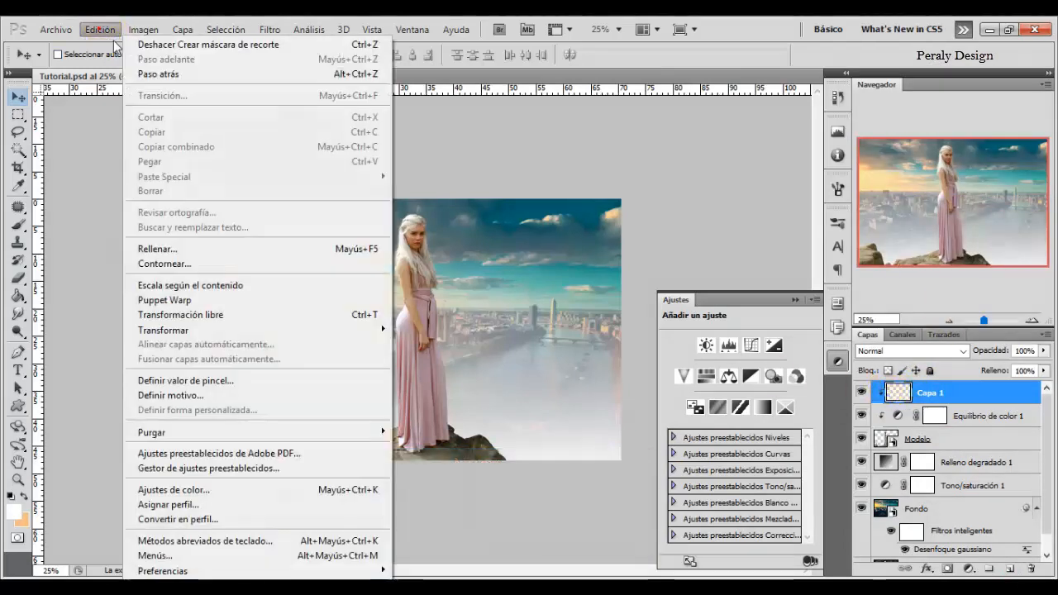
click(207, 250)
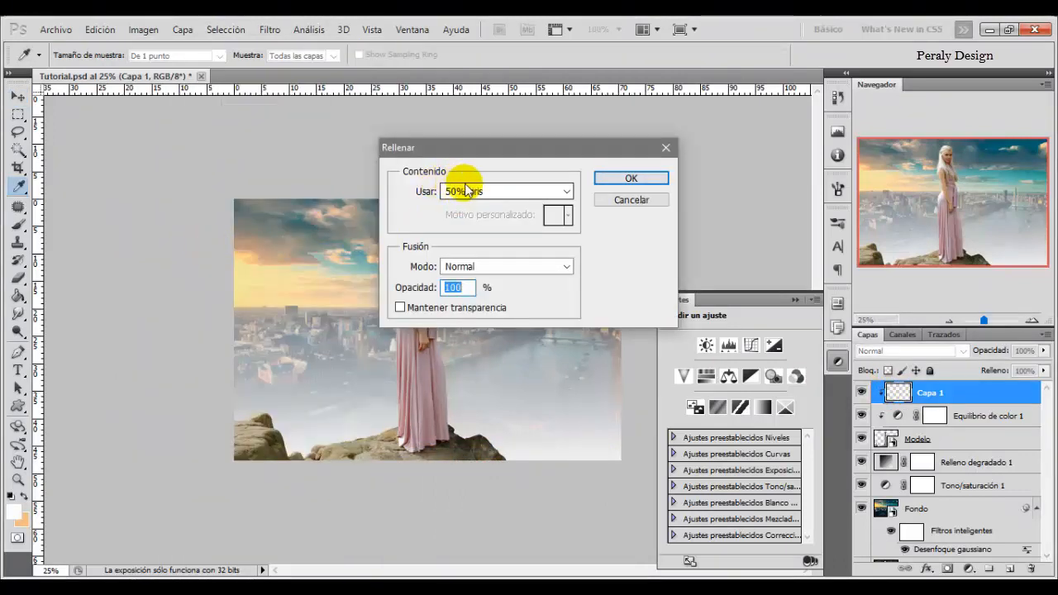
click(630, 178)
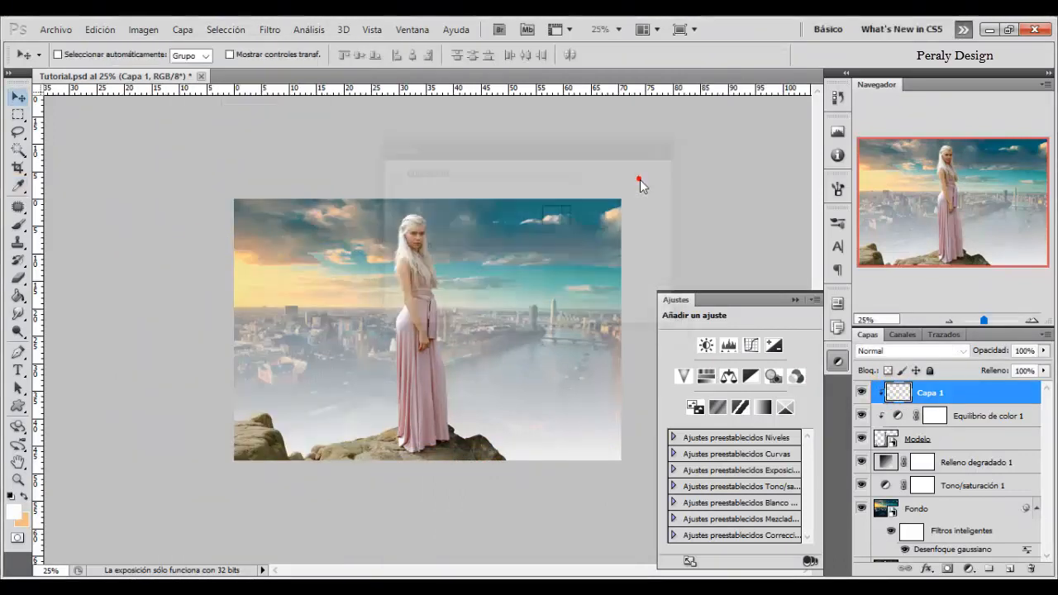
click(909, 350)
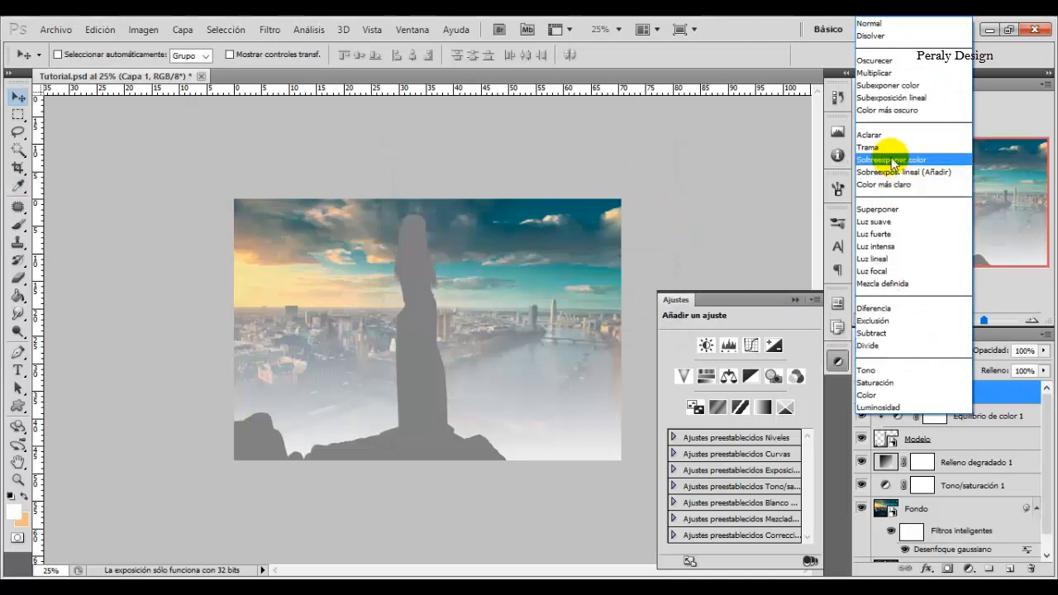
click(899, 209)
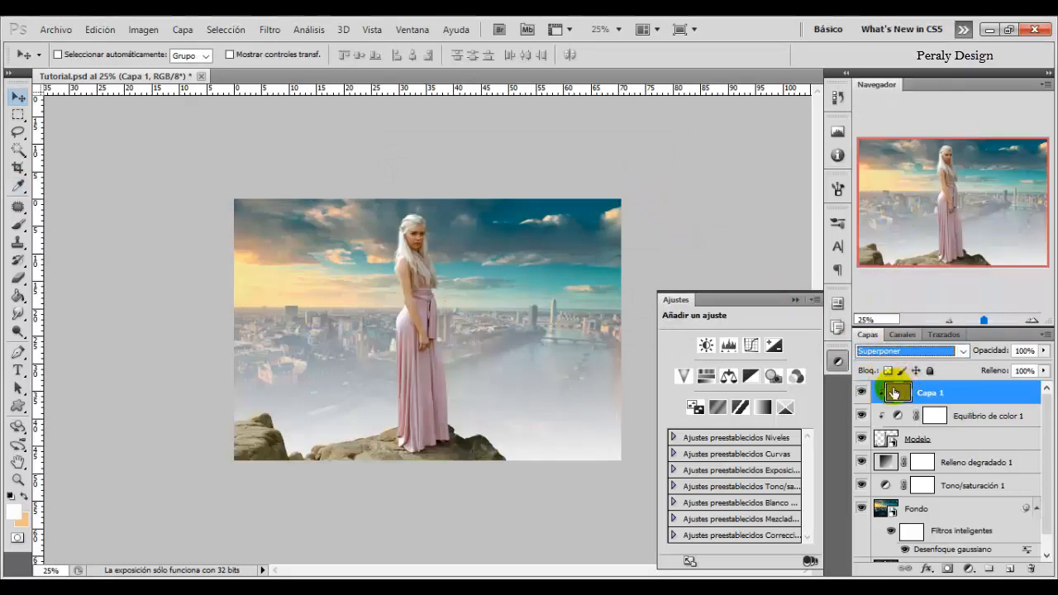
Step: Dodge highlights onto the model and rocks on Capa 1 with a 152 px brush, midtones range and 20% exposure, comparing with the layer hidden
click(17, 333)
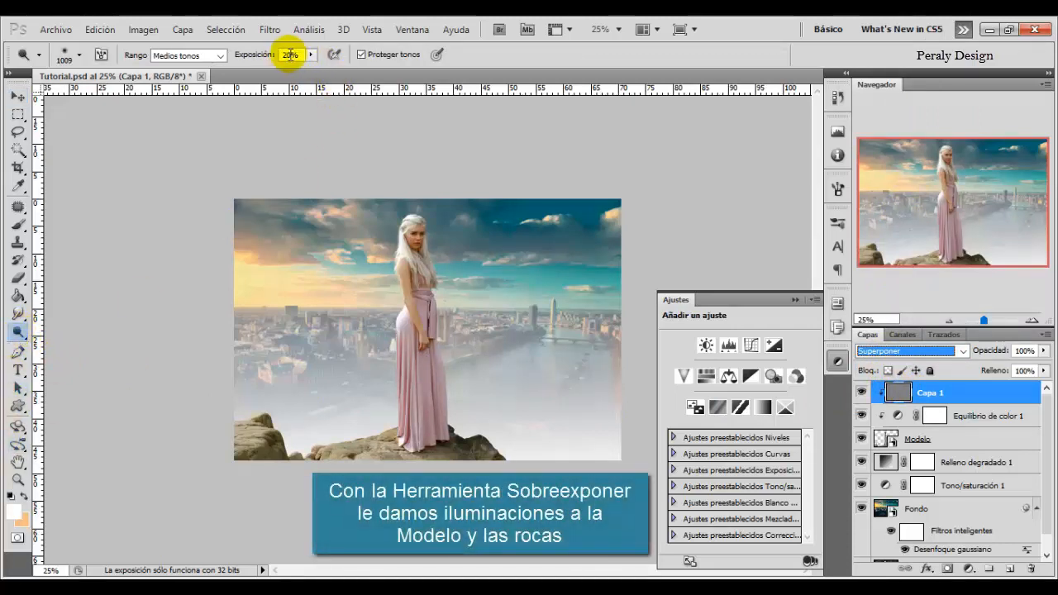
right_click(397, 319)
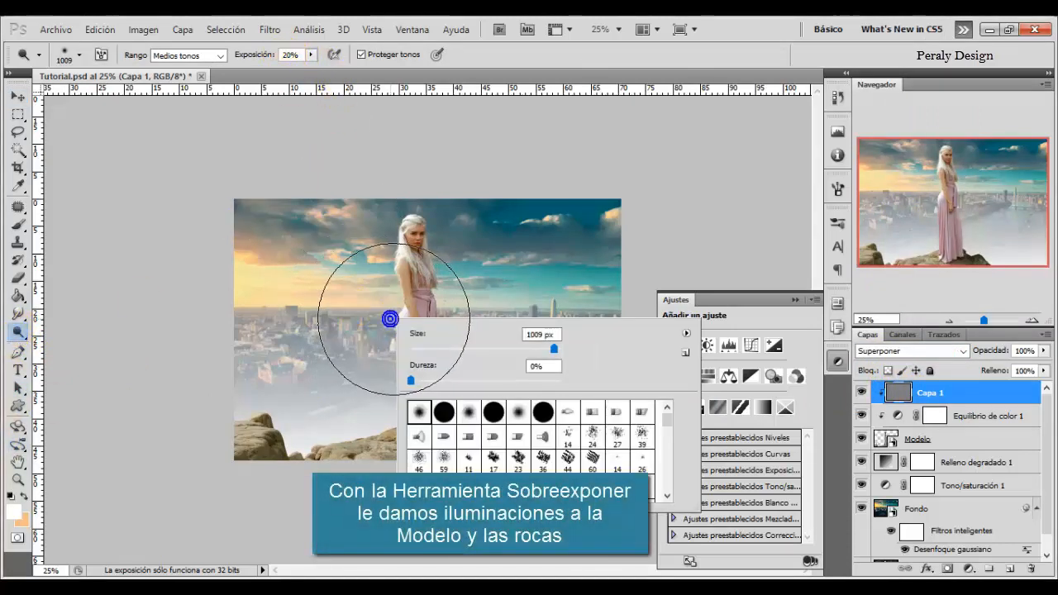
click(250, 406)
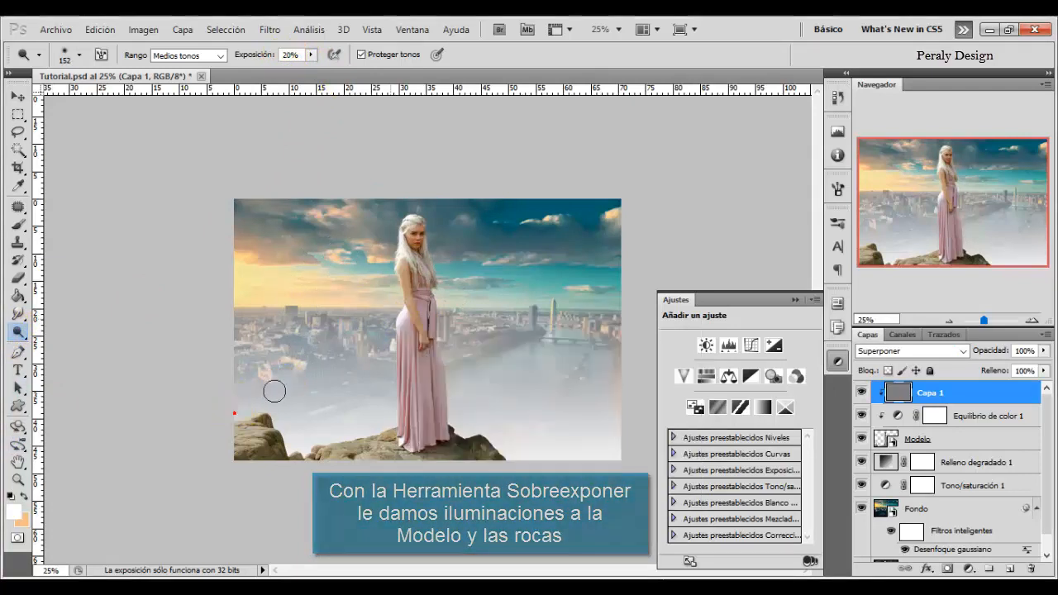
drag(241, 416, 281, 413)
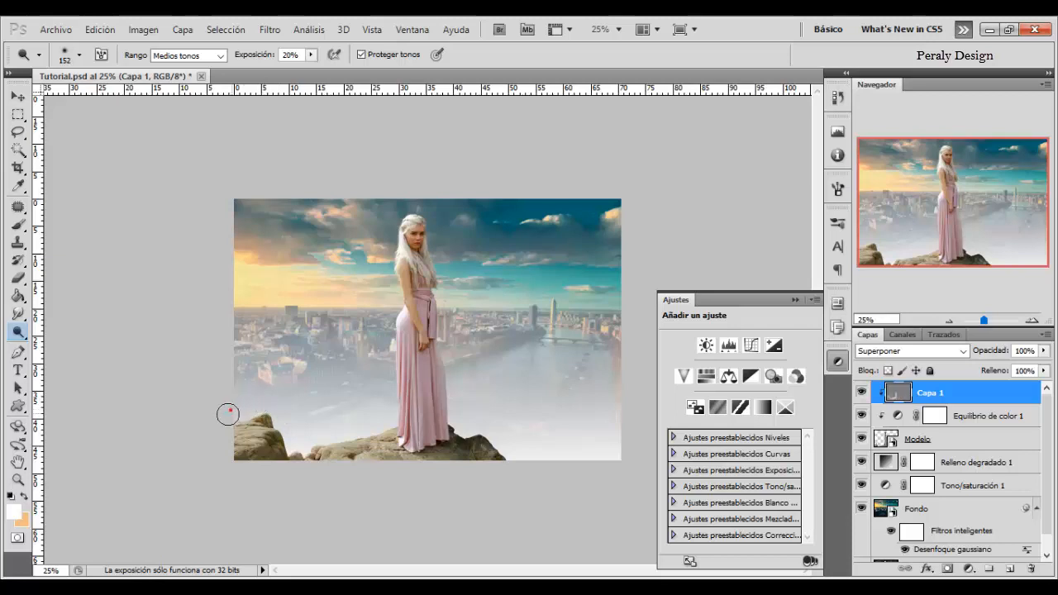
click(860, 397)
click(860, 398)
Step: Brighten the rocks and lower dress on Capa 1 with broader Dodge strokes using a soft 401 px brush, comparing with the layer hidden
click(389, 418)
right_click(365, 390)
click(510, 412)
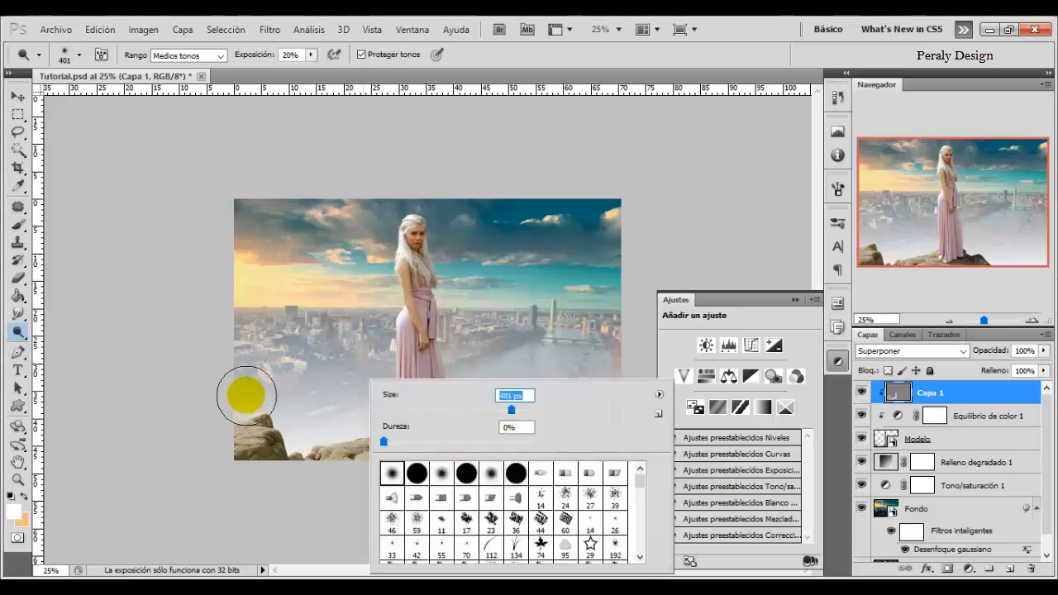
click(247, 400)
drag(378, 422, 334, 420)
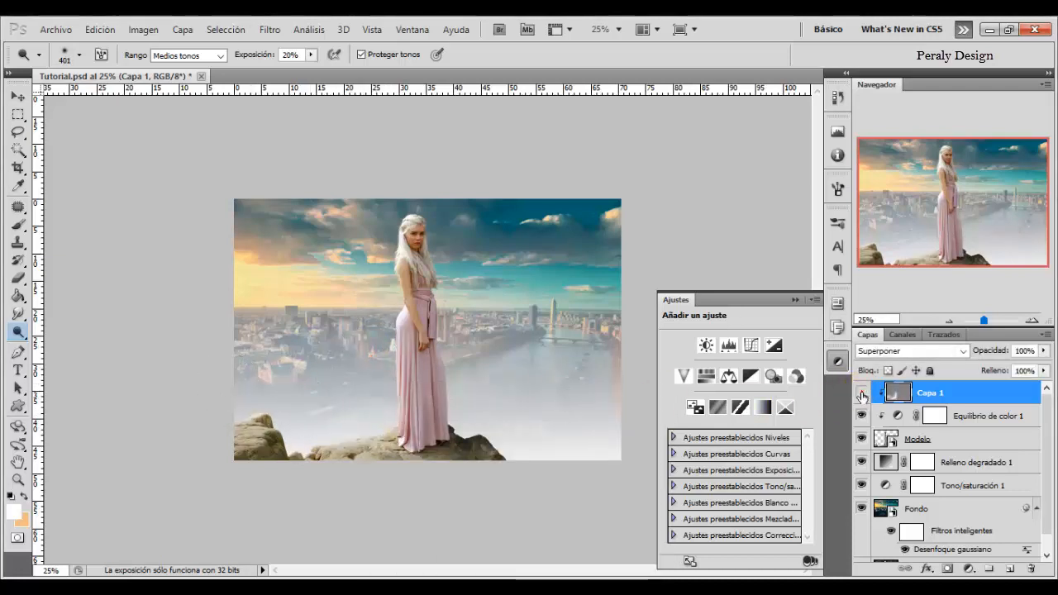
drag(414, 402, 234, 411)
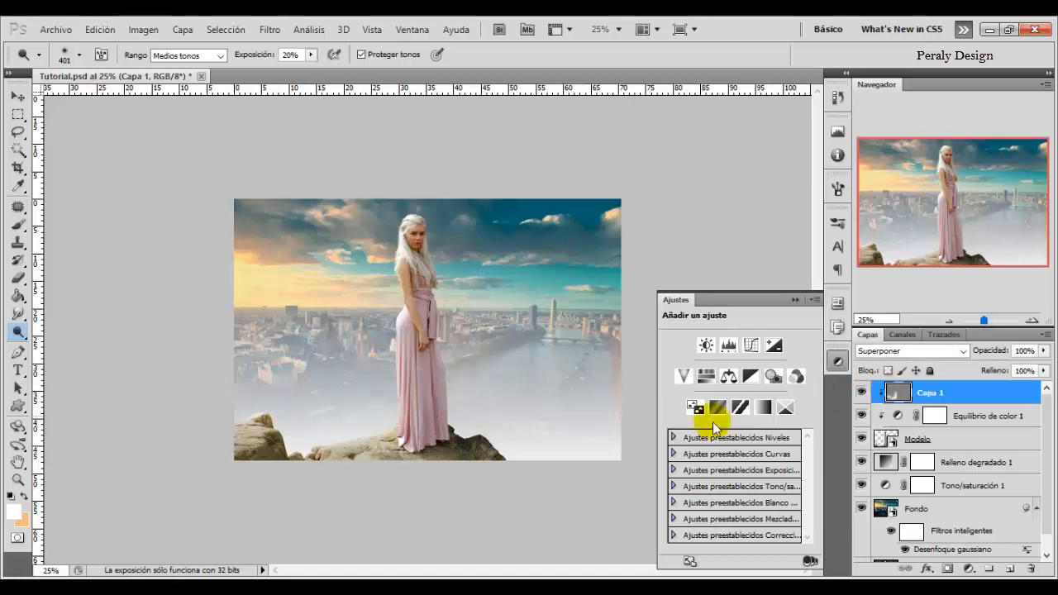
click(861, 393)
click(862, 393)
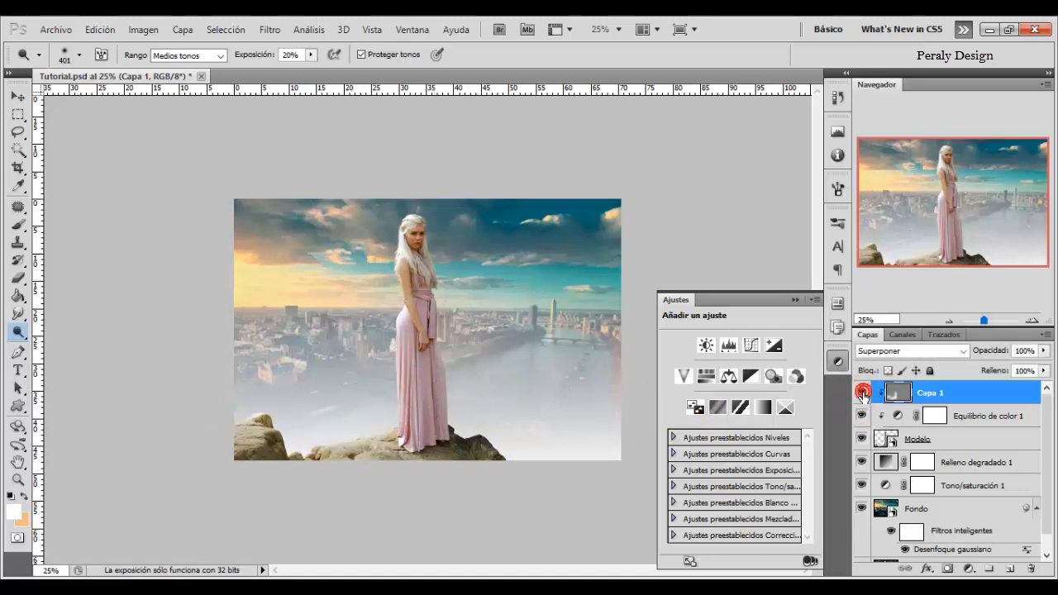
Step: Create a new empty layer above Capa 1 and sample the sunset orange from the sky as the Brush colour
click(1010, 571)
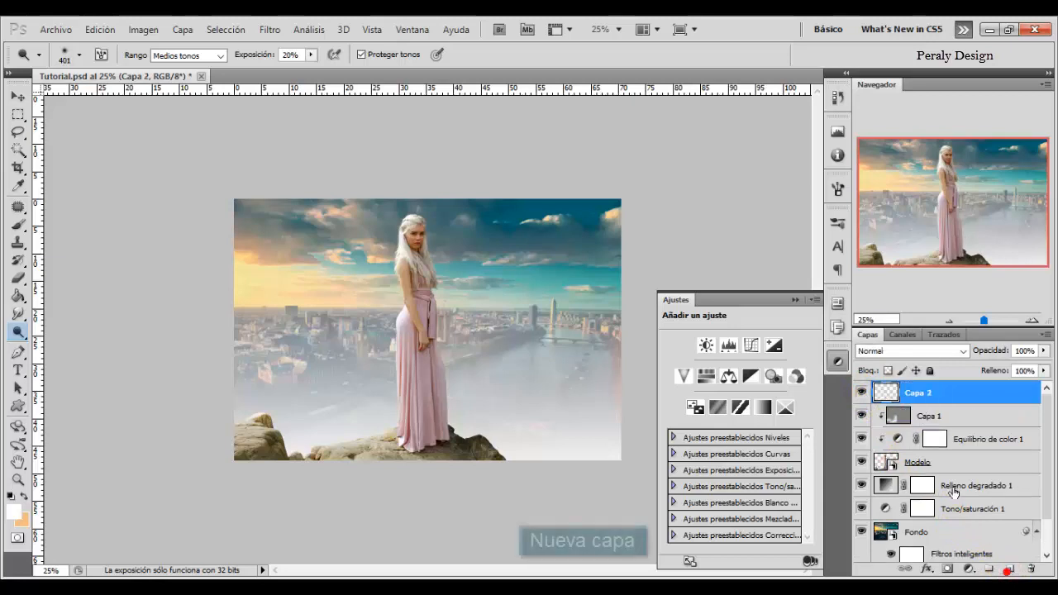
click(19, 226)
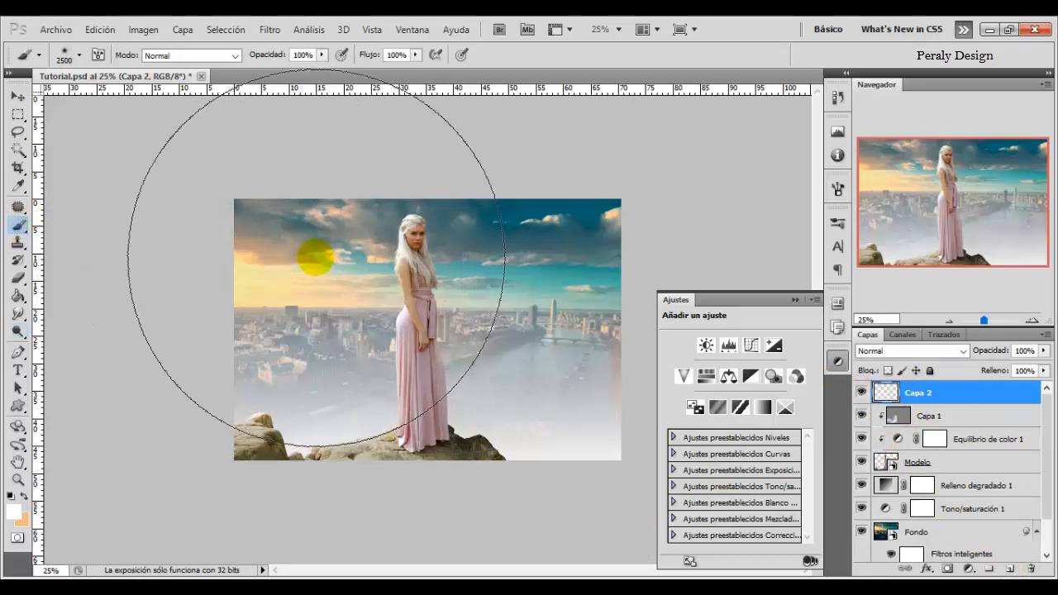
right_click(331, 253)
drag(496, 286, 477, 288)
alt+click(283, 263)
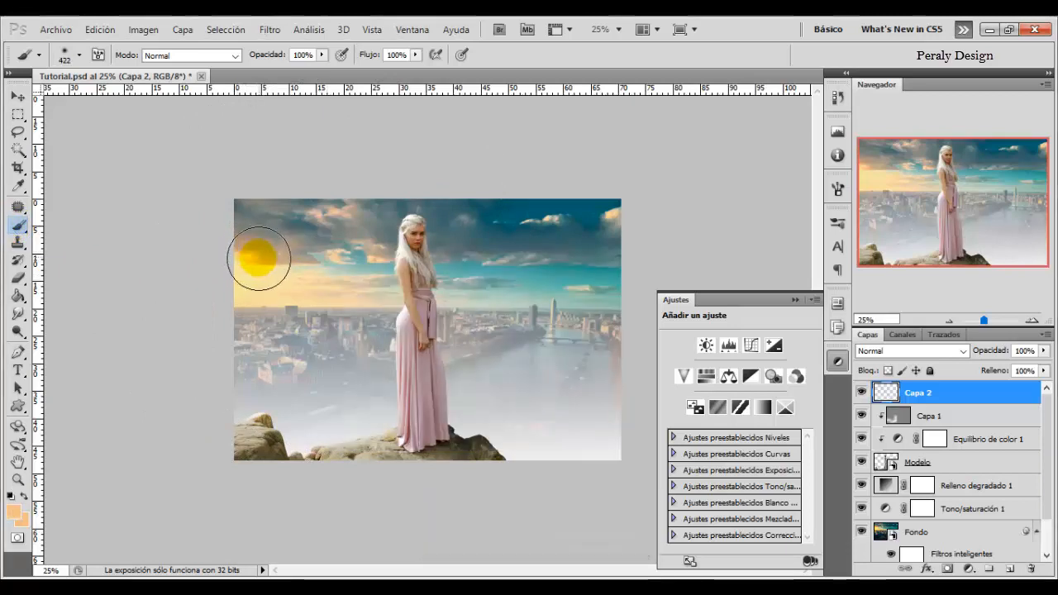
Step: Paint one soft orange spot over the sunset sky on Capa 2 with a 1399 px brush at 0% hardness
right_click(441, 288)
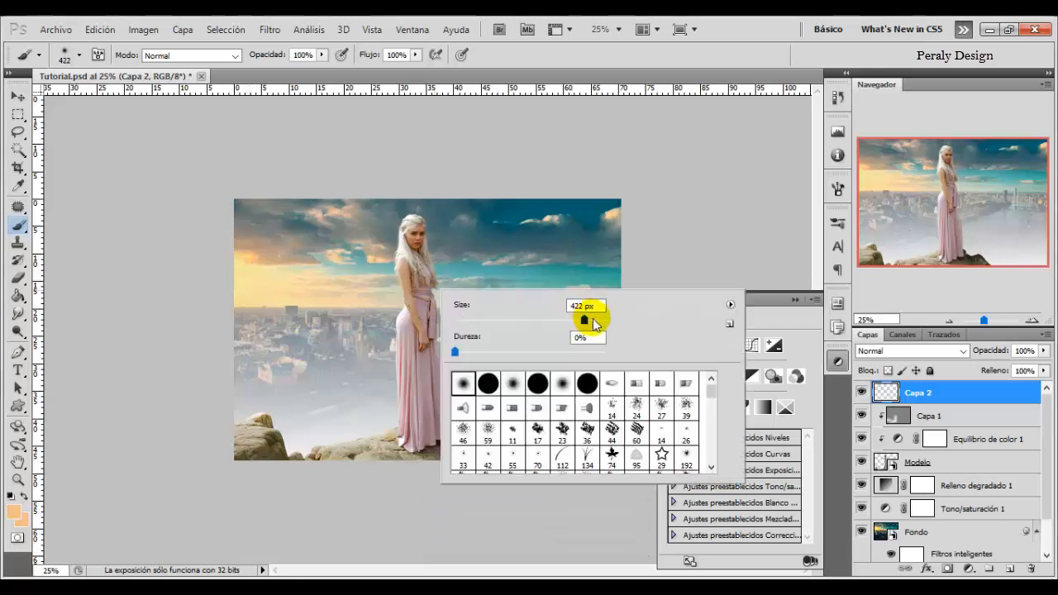
drag(602, 325, 606, 320)
right_click(282, 267)
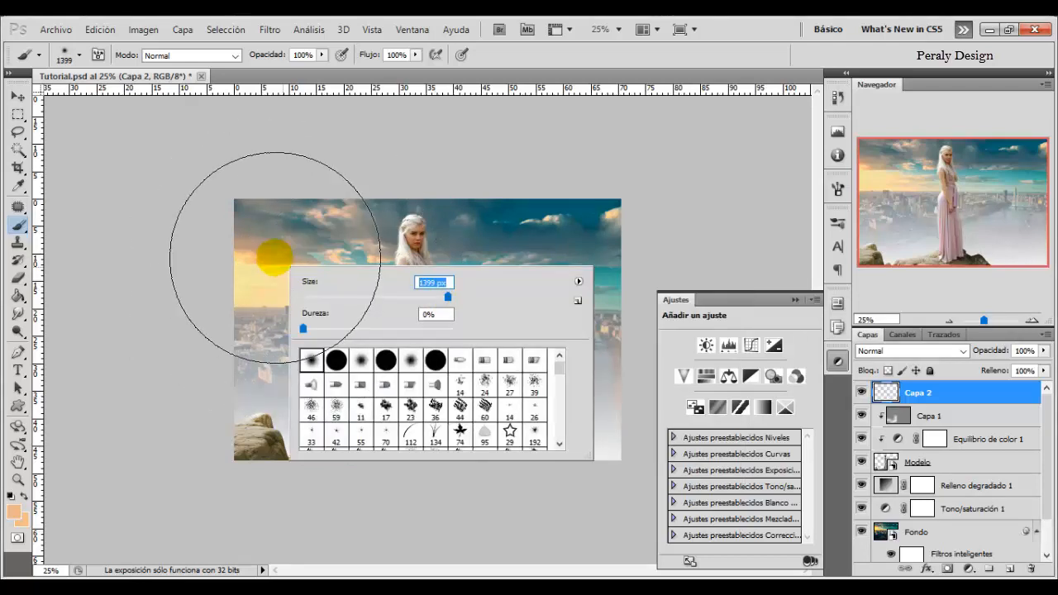
click(283, 253)
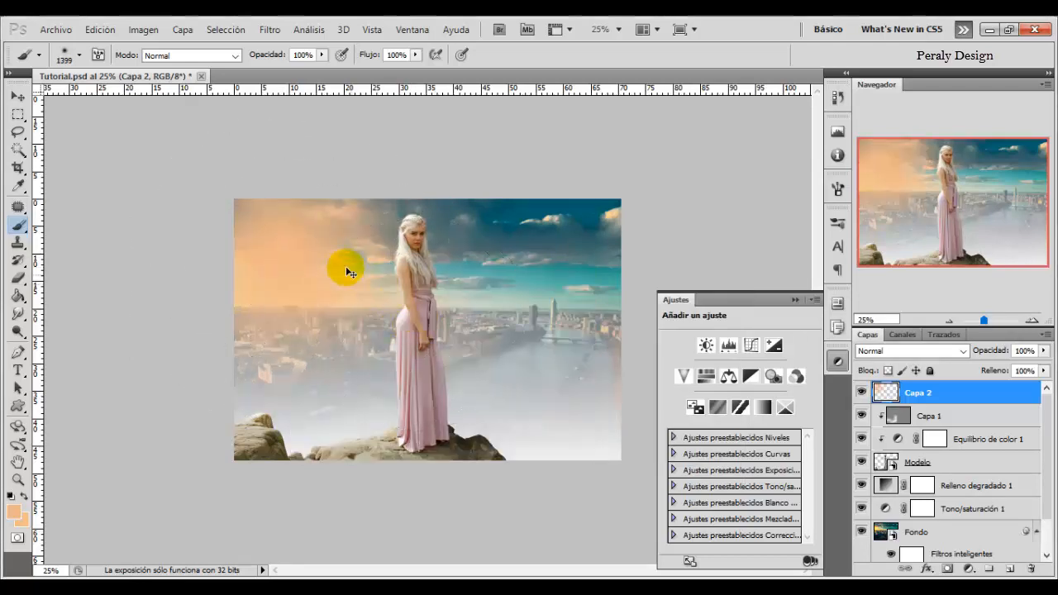
Step: Scale the orange glow on Capa 2 to 162.84% and position it over the sunset side of the image and the model
key(ctrl+t)
drag(508, 462, 665, 589)
drag(572, 452, 543, 428)
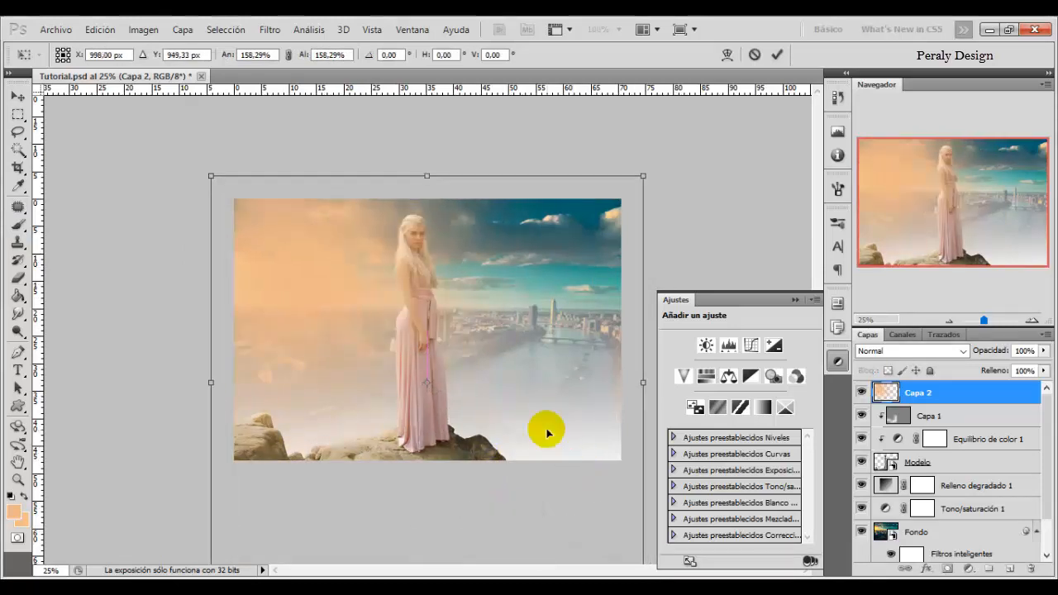
drag(643, 174, 659, 171)
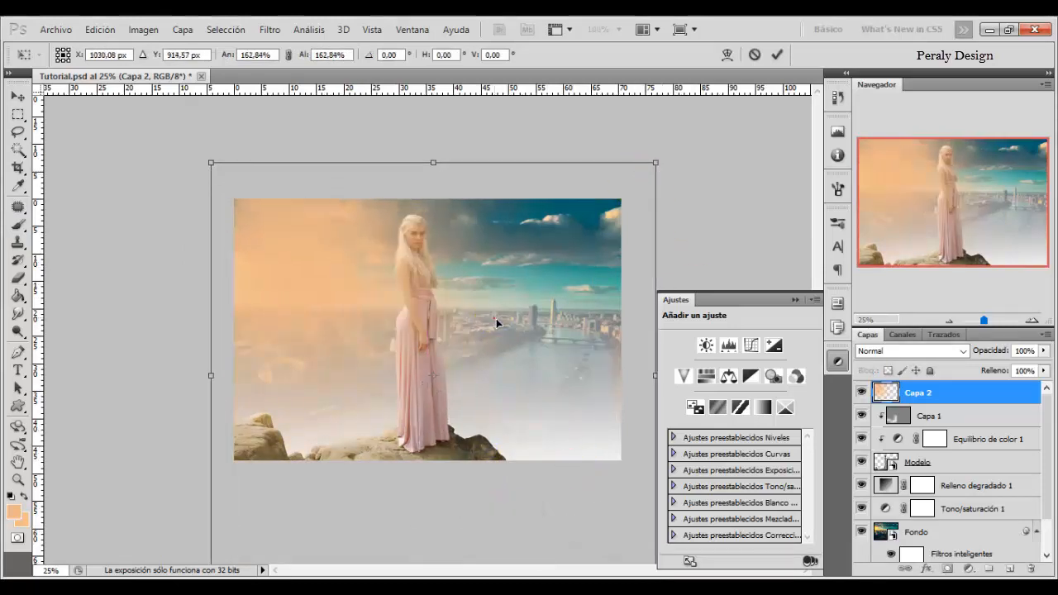
drag(496, 320, 500, 324)
click(778, 55)
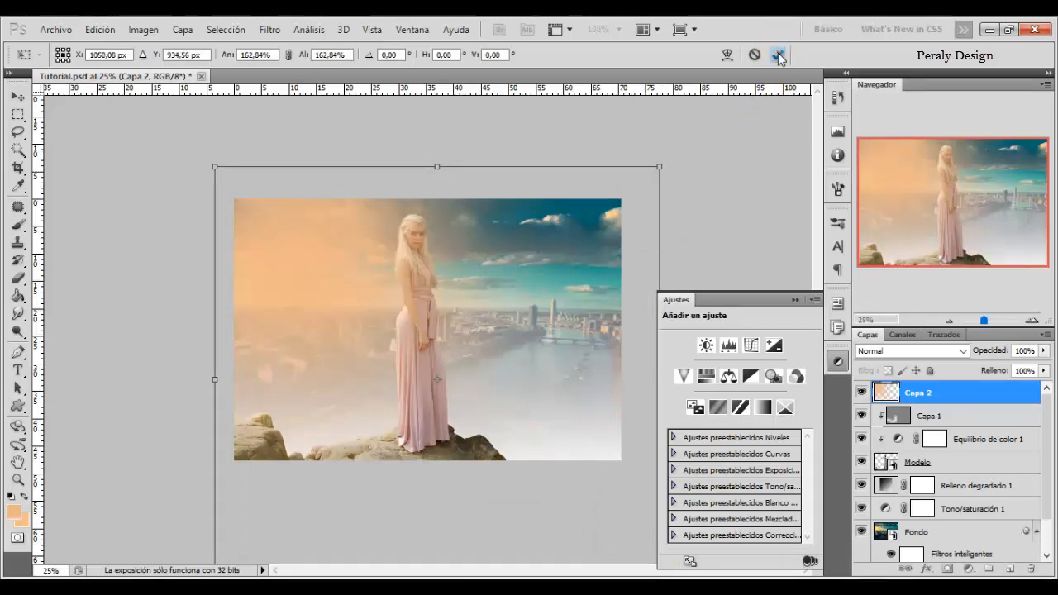
key(b)
Step: Set Capa 2 to the Trama (Screen) blend mode with 70% fill and compare the image without the glow
click(918, 351)
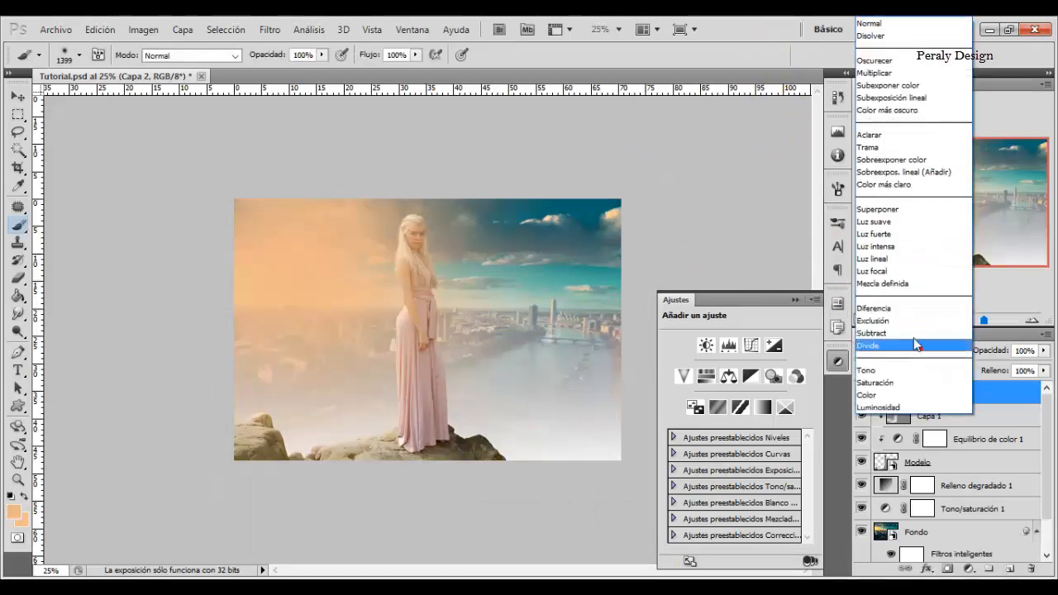
click(864, 147)
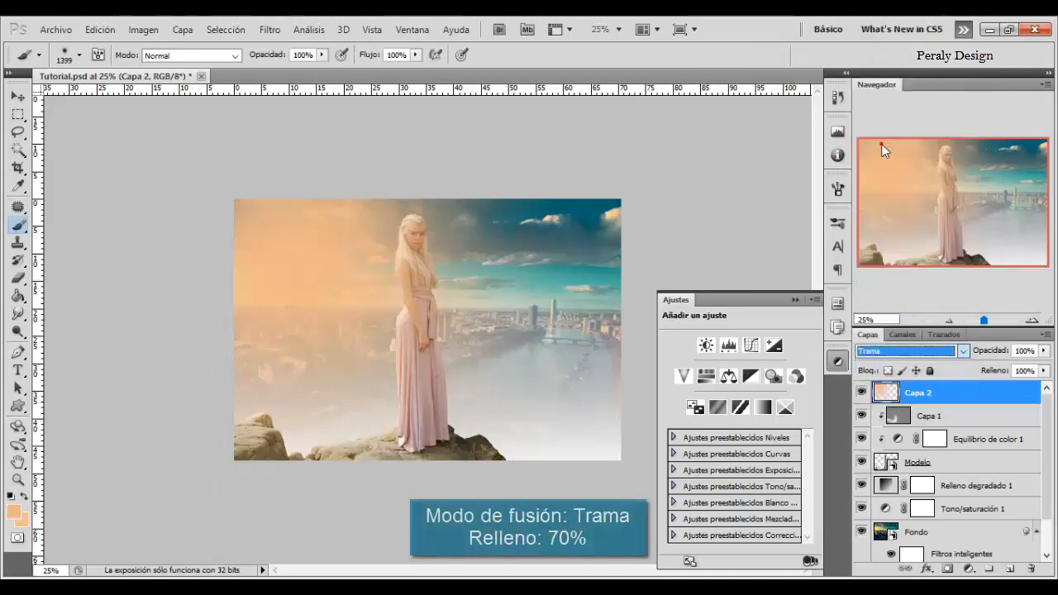
click(1022, 371)
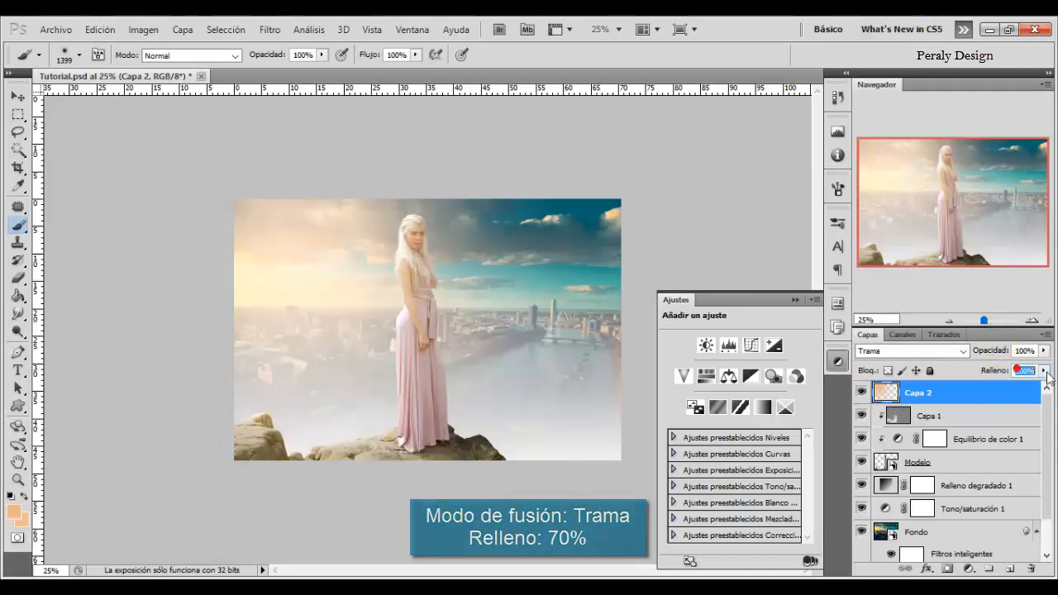
text(70)
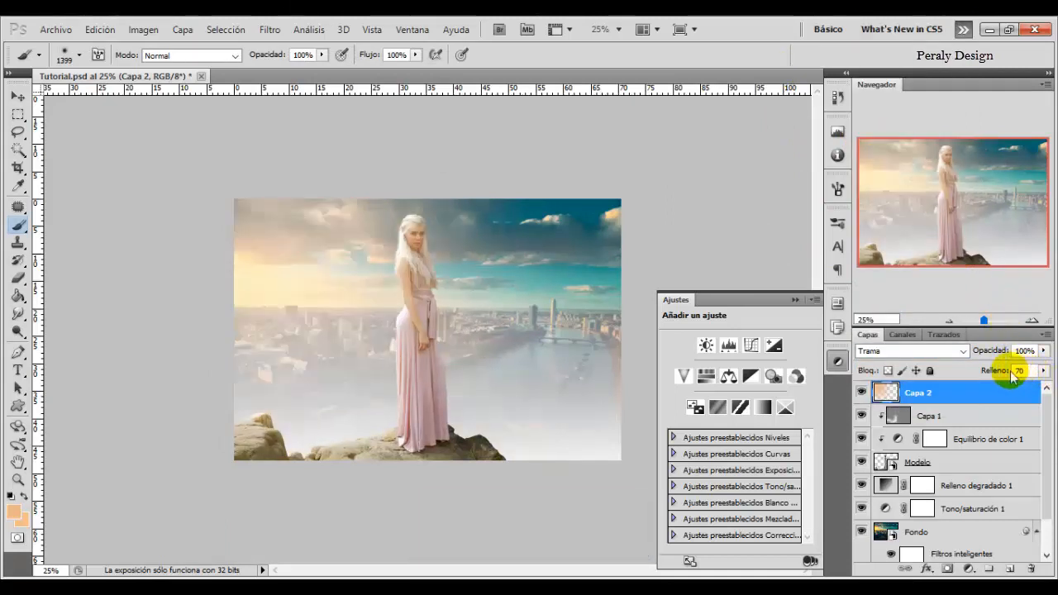
key(Return)
click(862, 395)
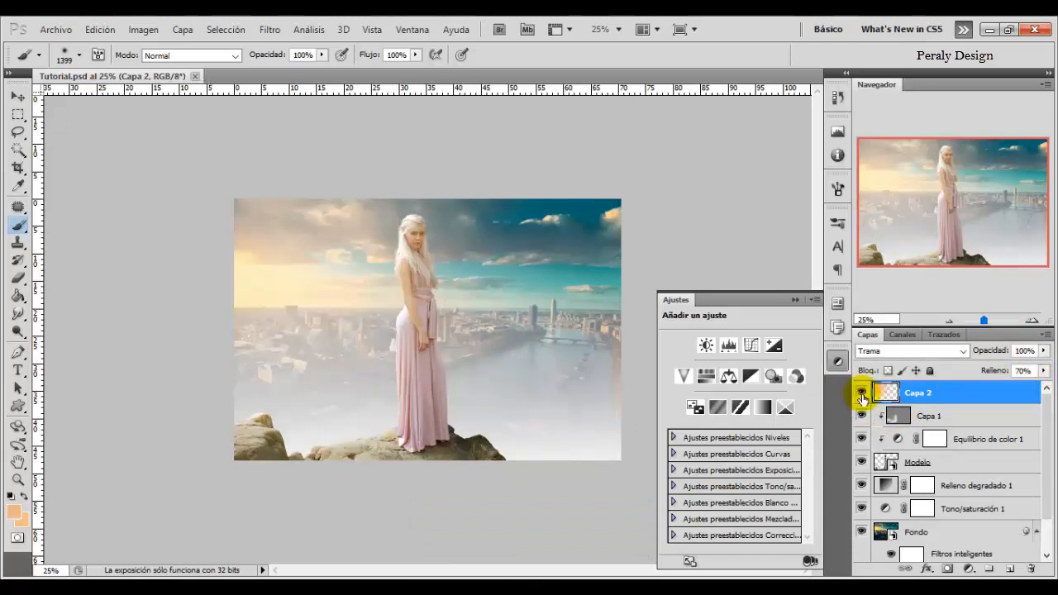
Step: Stamp all visible layers into a new top layer and open it in the Color Efex Pro 4 filter
key(ctrl+shift+alt+e)
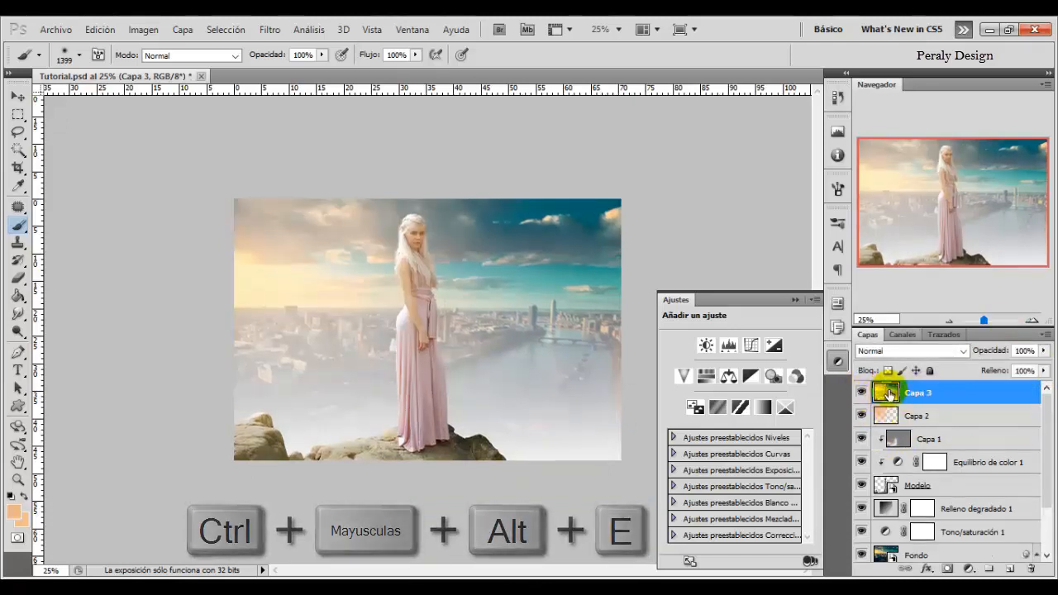
click(796, 301)
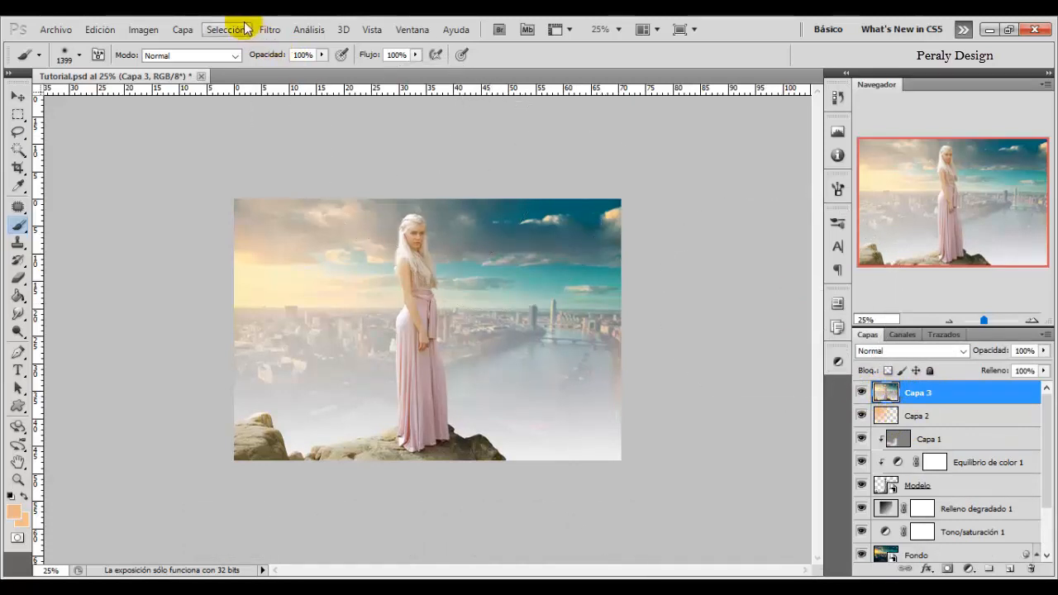
click(270, 29)
mouse_move(391, 381)
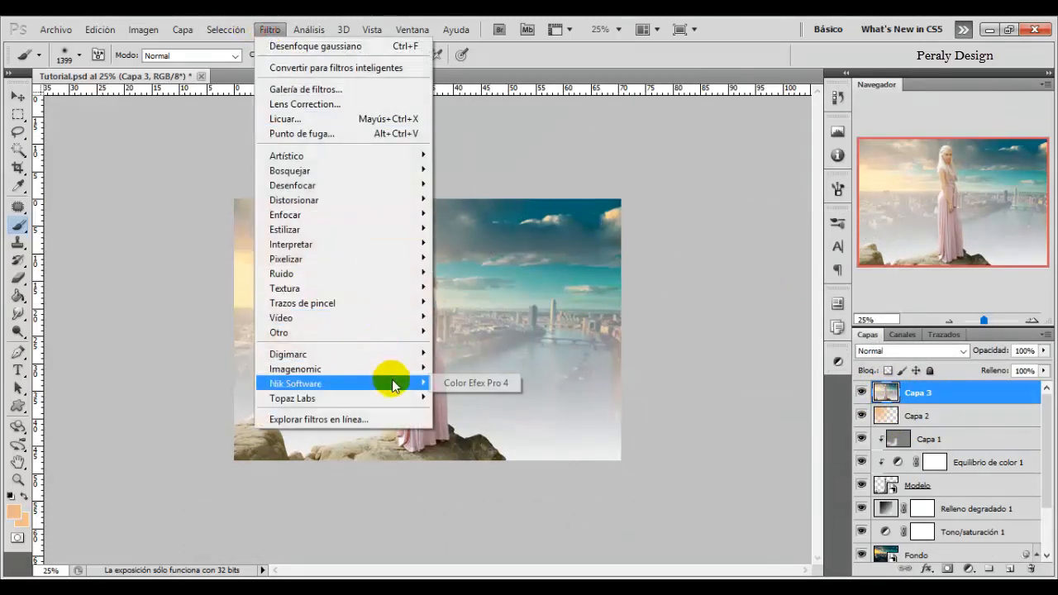
click(490, 382)
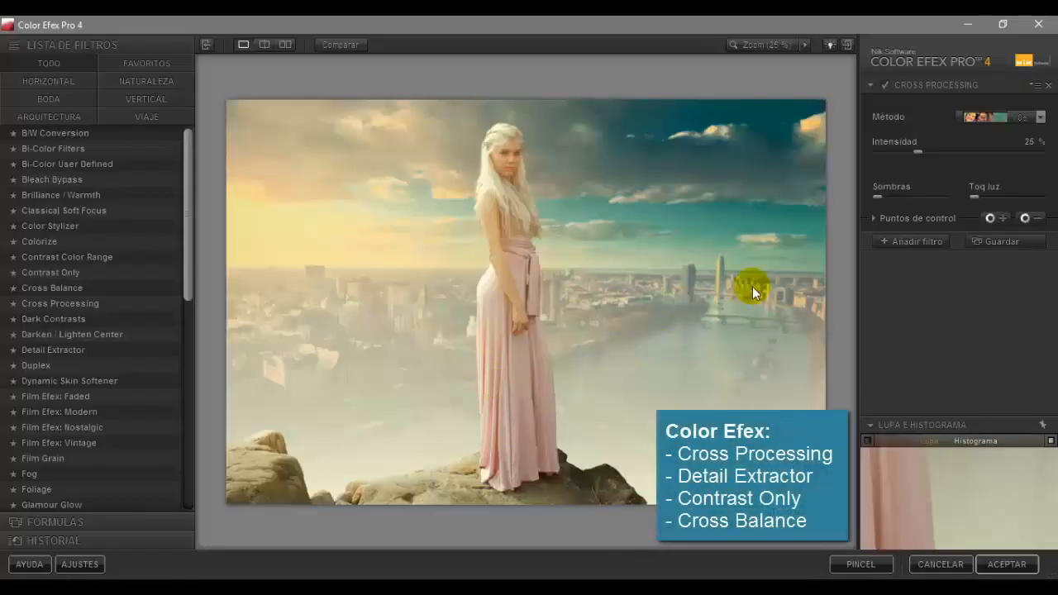
Step: Stack the Detail Extractor filter after Cross Processing, followed by Contrast Only with Solo contraste at 20%
click(907, 242)
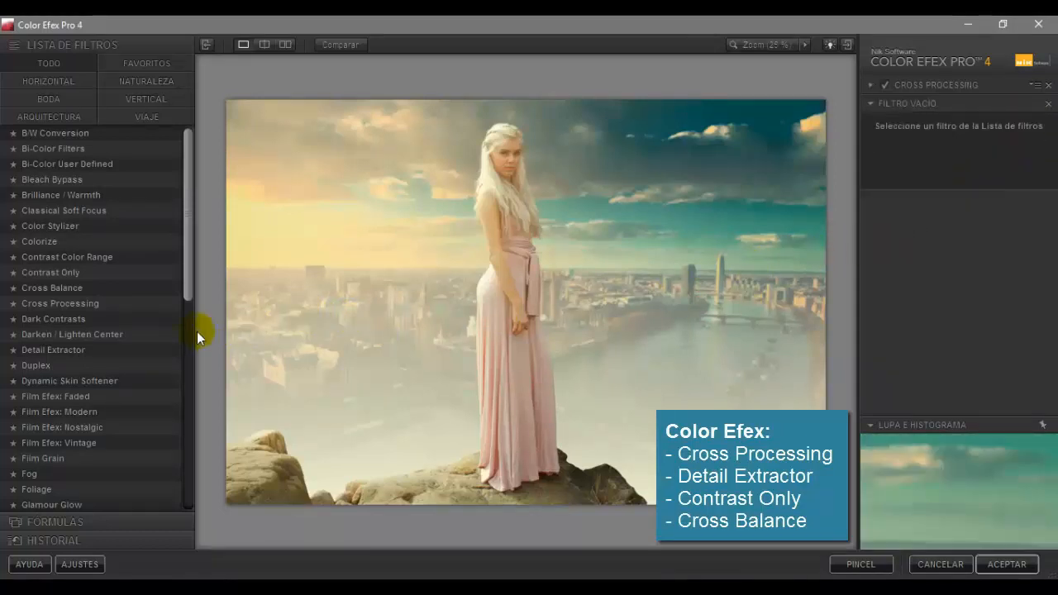
click(59, 351)
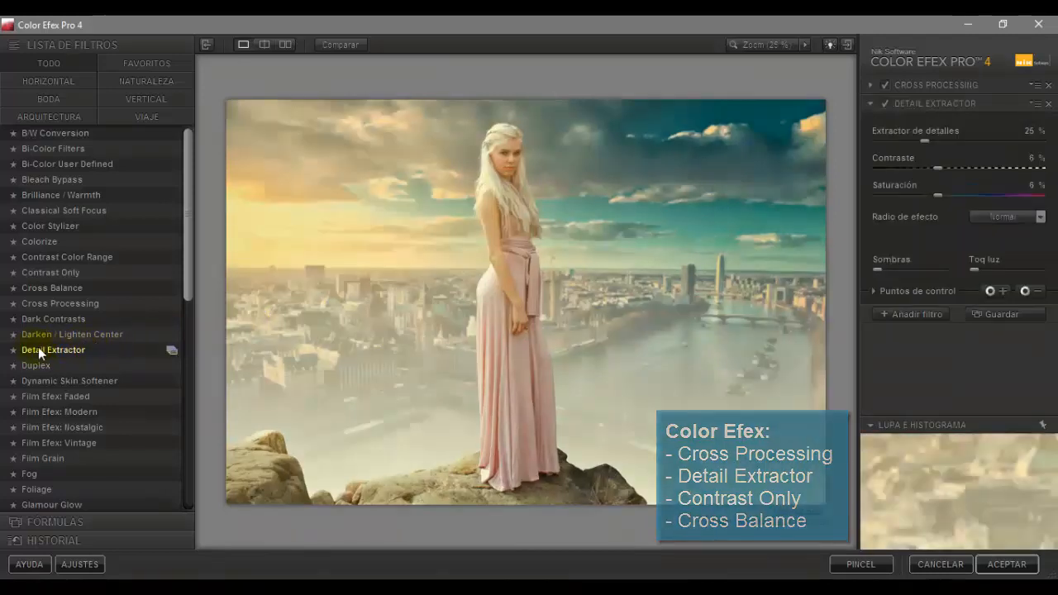
click(913, 314)
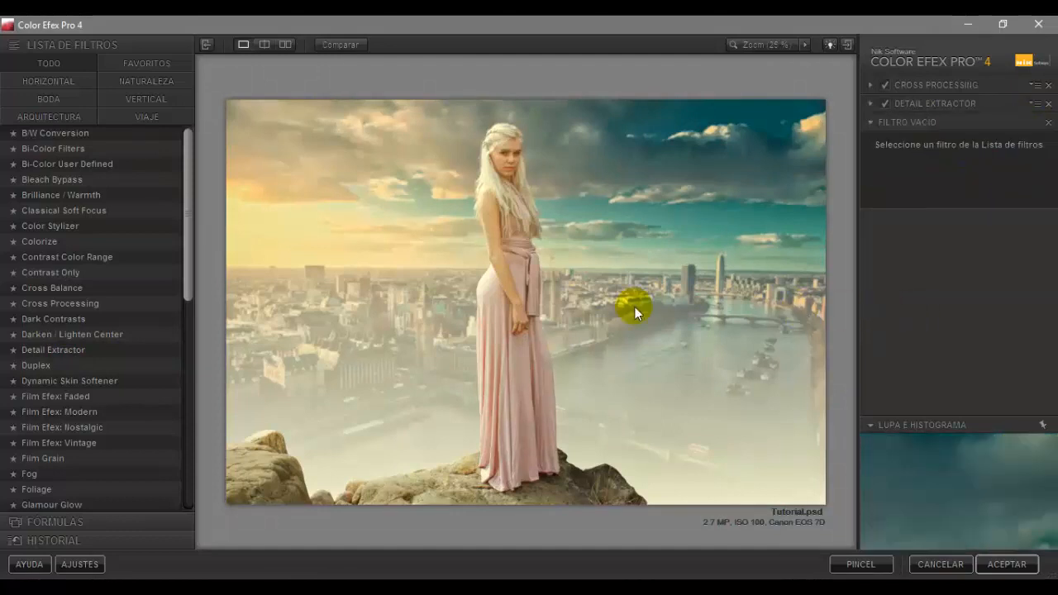
click(74, 272)
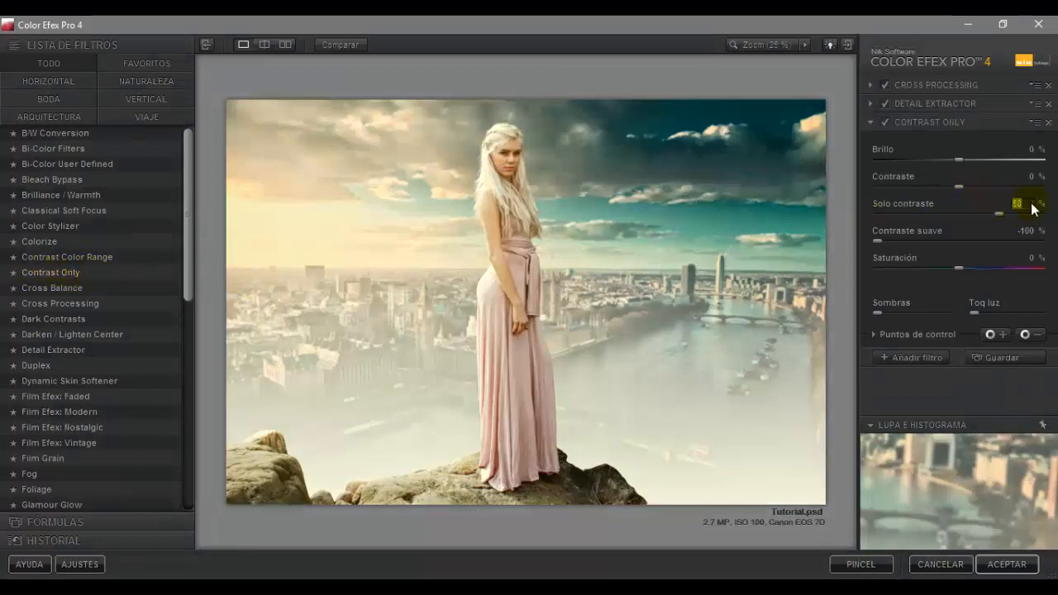
drag(1031, 204, 1008, 198)
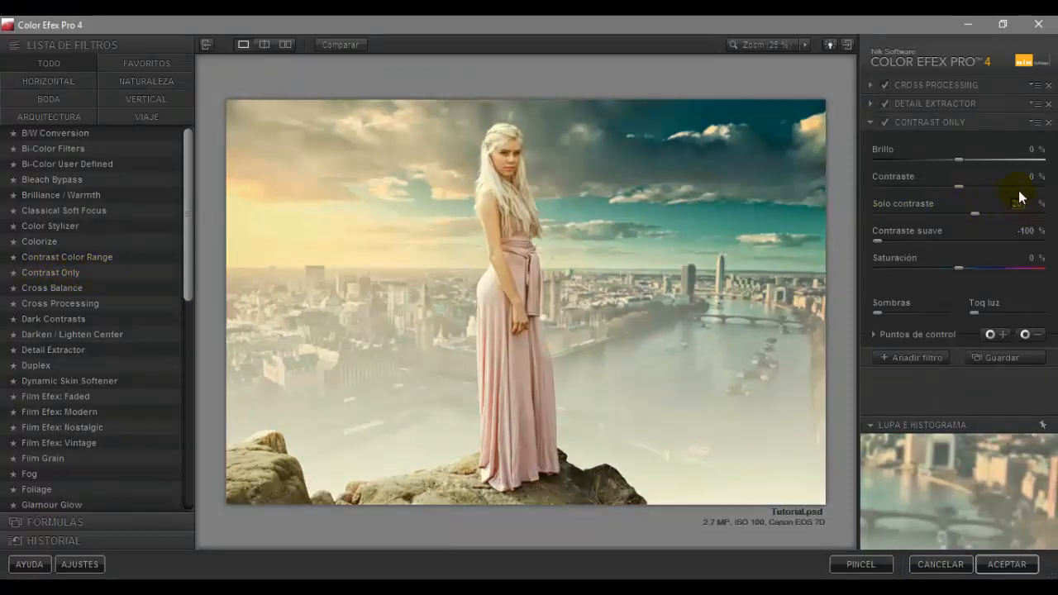
Step: Add the Cross Balance filter to the stack and set its method to De luces de tungsteno a luz natural (1)
click(915, 358)
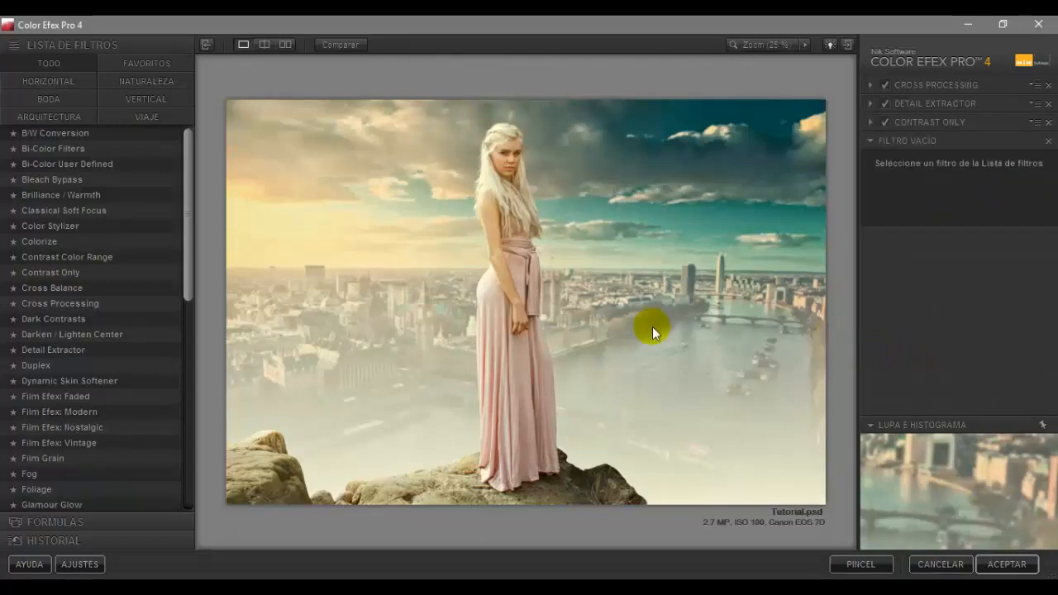
click(51, 287)
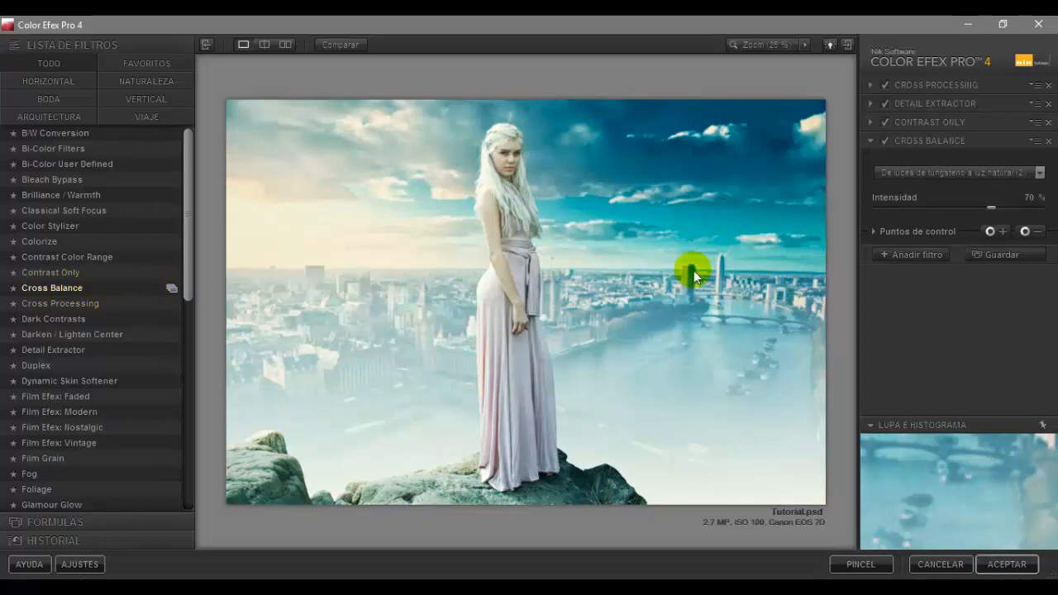
click(1040, 172)
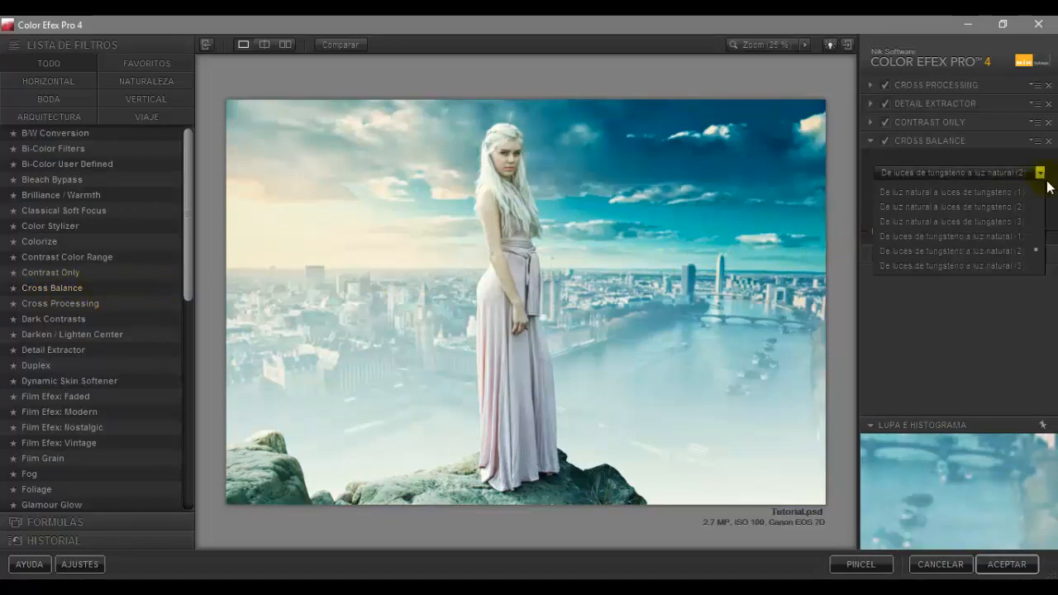
click(1013, 235)
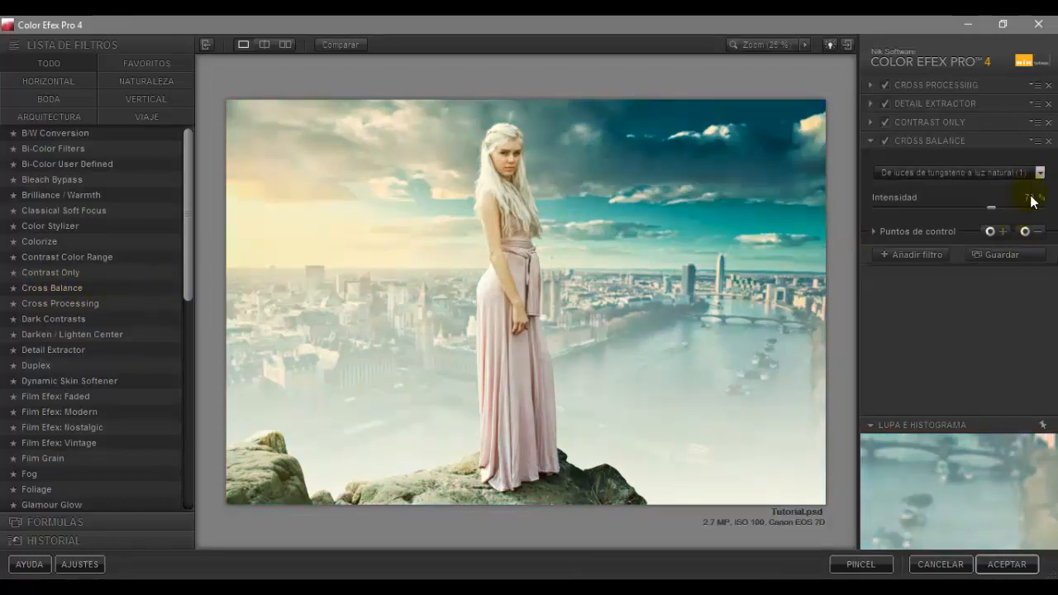
Step: Set the Cross Balance intensity to 30%, apply the filter stack to the image, and compare it with the unfiltered version
text(30)
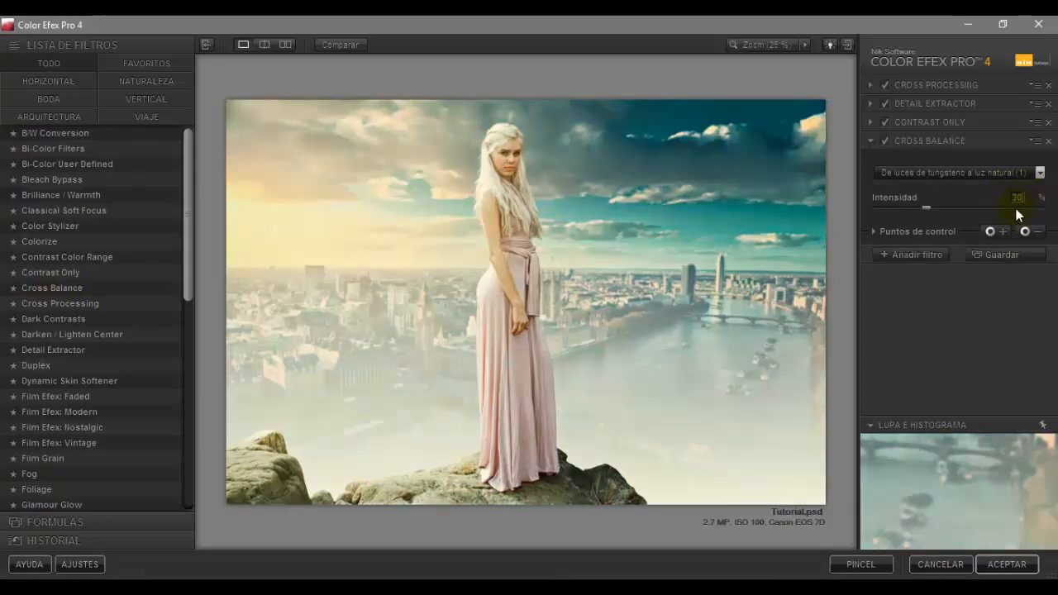
click(915, 255)
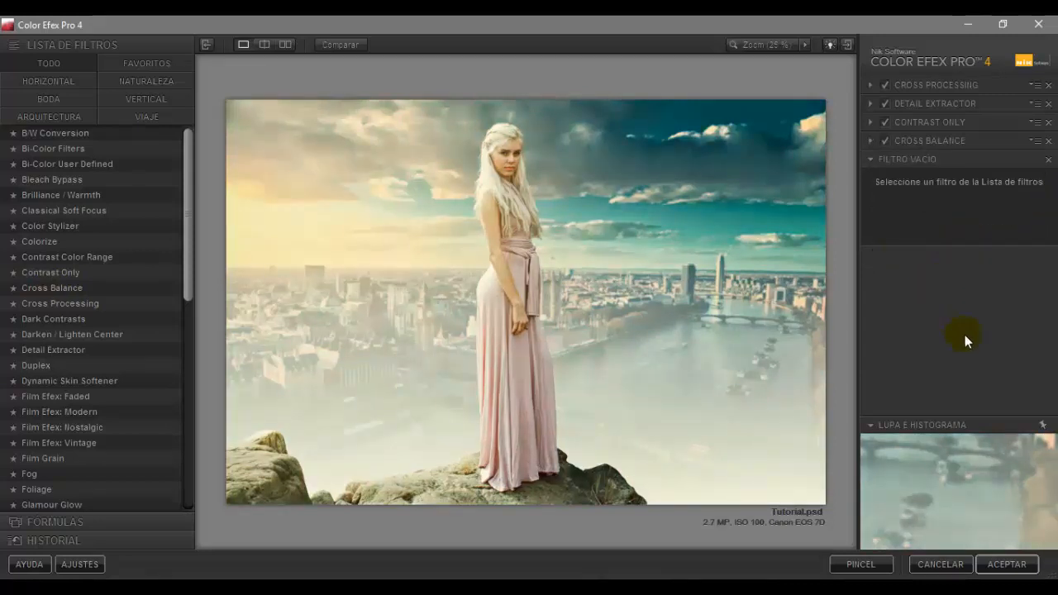
click(1007, 565)
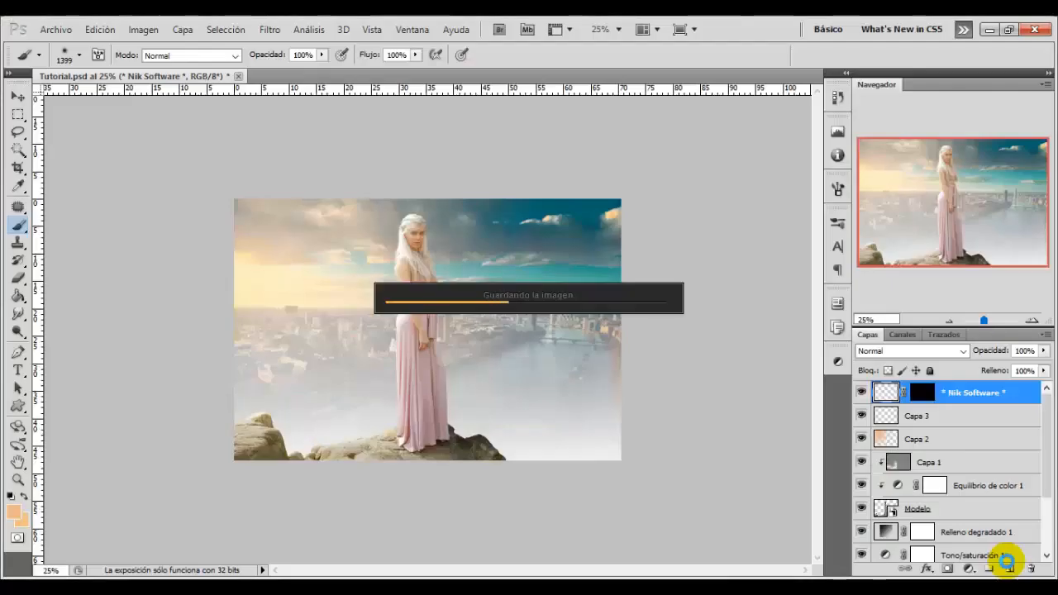
click(861, 394)
click(861, 394)
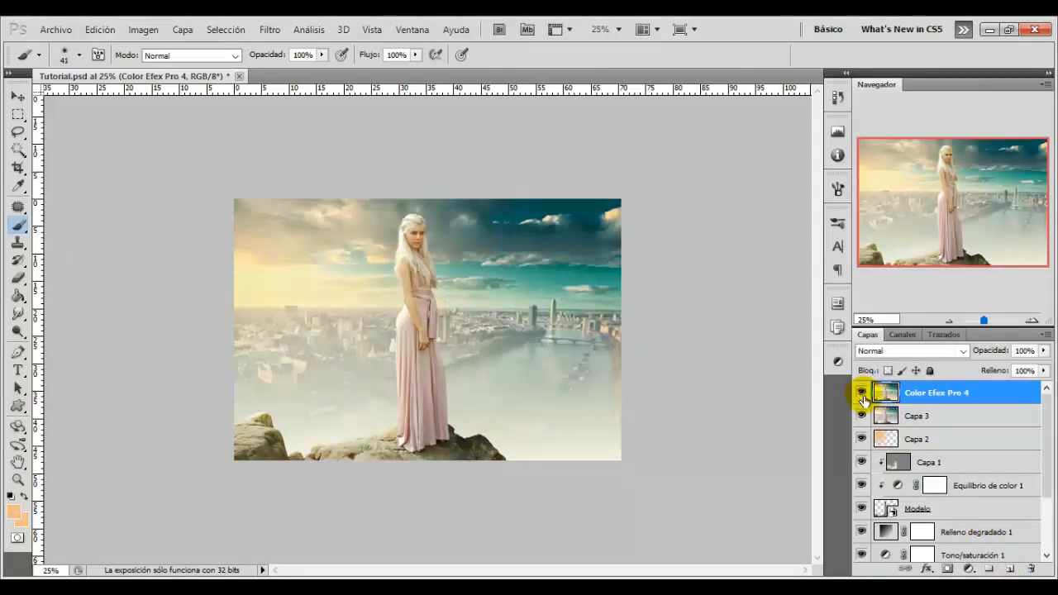
Step: Add a Curvas adjustment layer and shape its Azul curve, raising the black point's output to 66 and moving the upper point to input 232, output 207
click(969, 569)
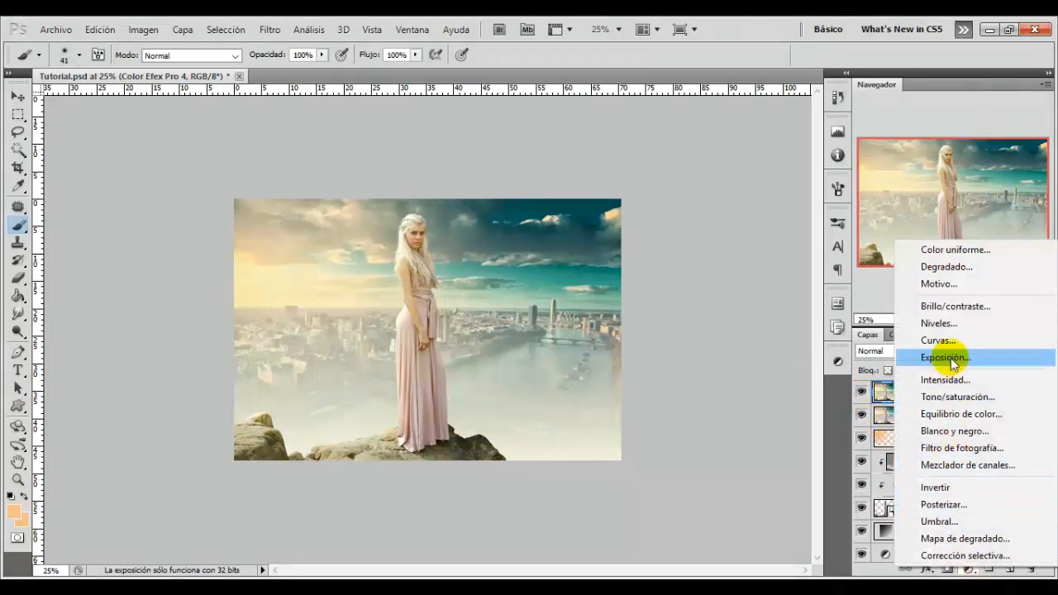
click(927, 340)
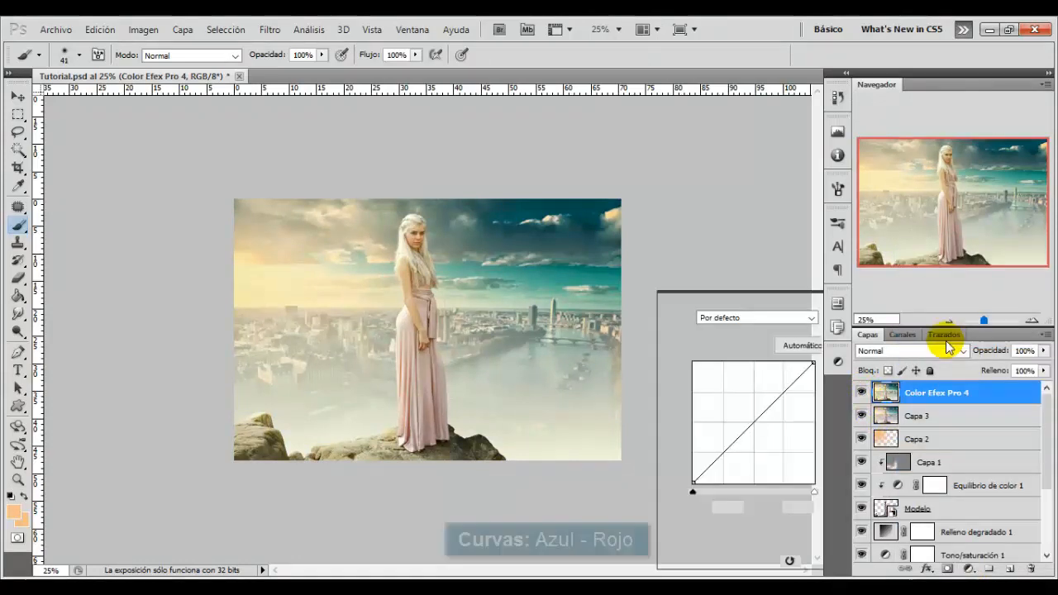
click(755, 353)
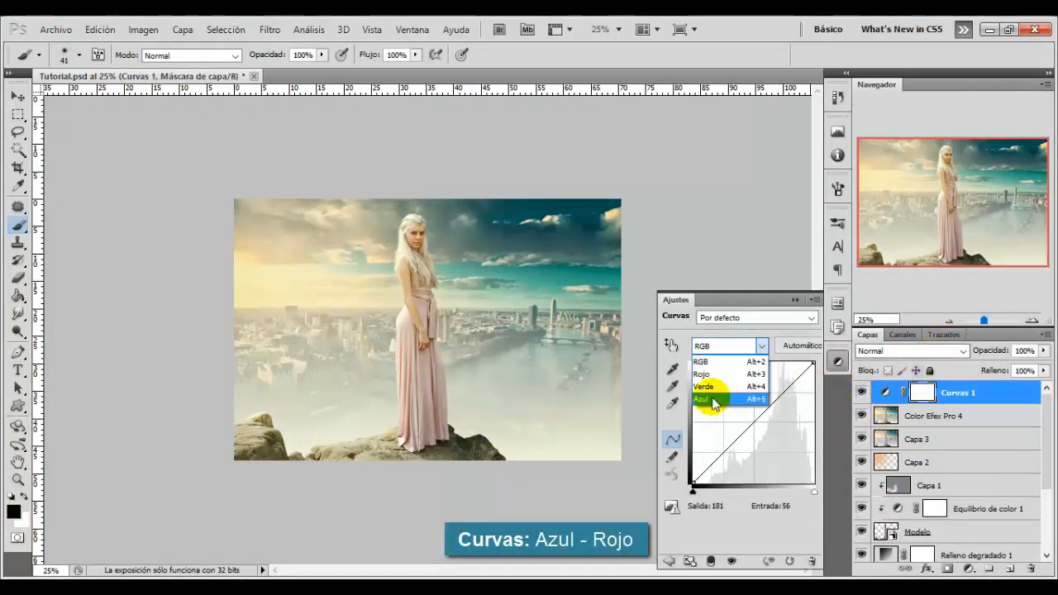
click(723, 400)
drag(693, 485, 693, 468)
drag(814, 363, 802, 386)
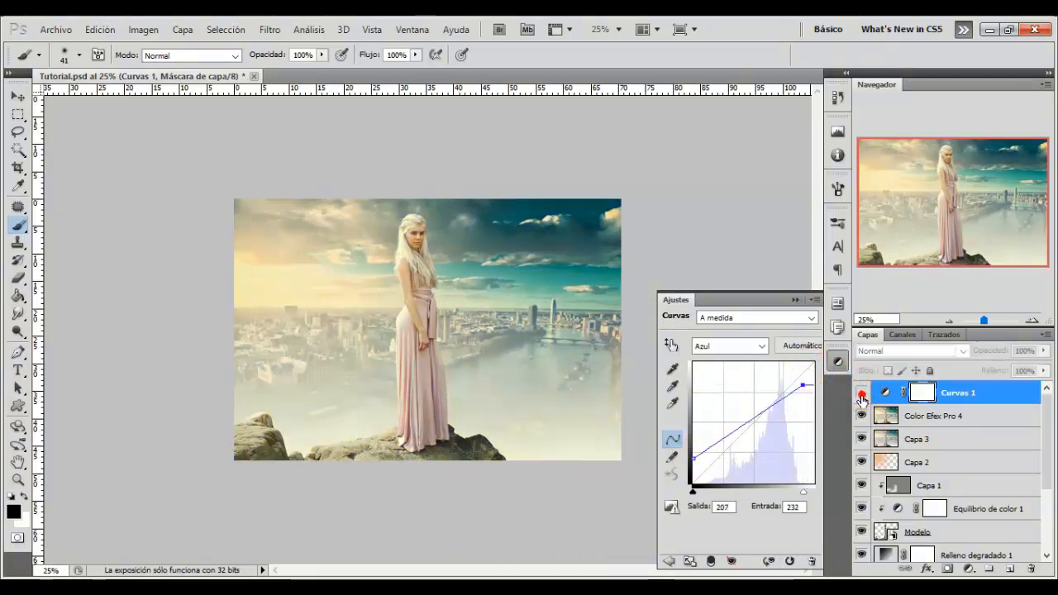
click(862, 394)
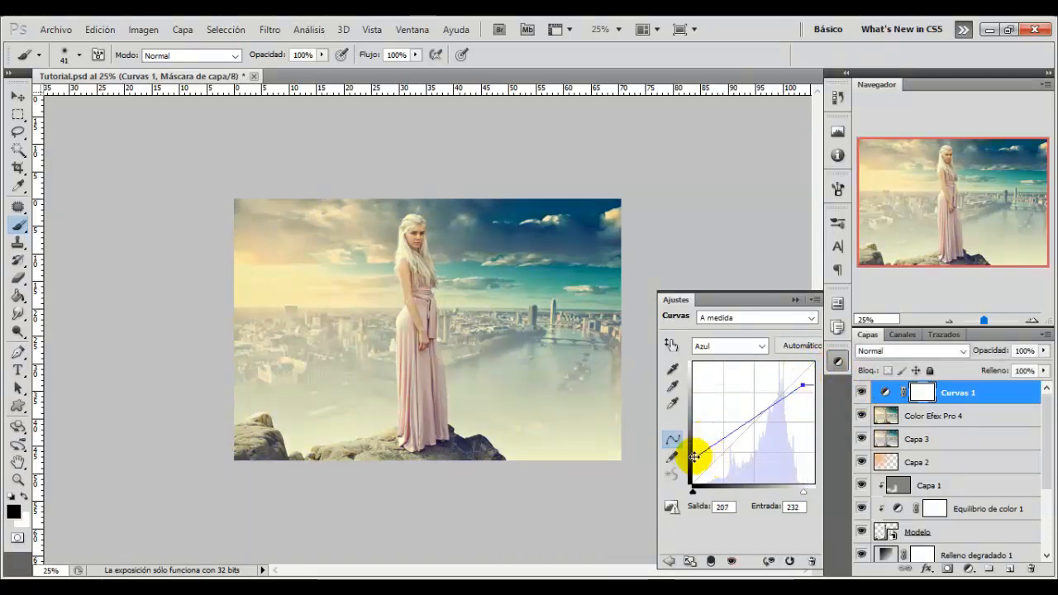
mouse_move(694, 457)
mouse_down()
mouse_move(685, 432)
mouse_move(685, 461)
mouse_move(693, 445)
mouse_move(680, 440)
mouse_move(692, 451)
mouse_up()
click(862, 394)
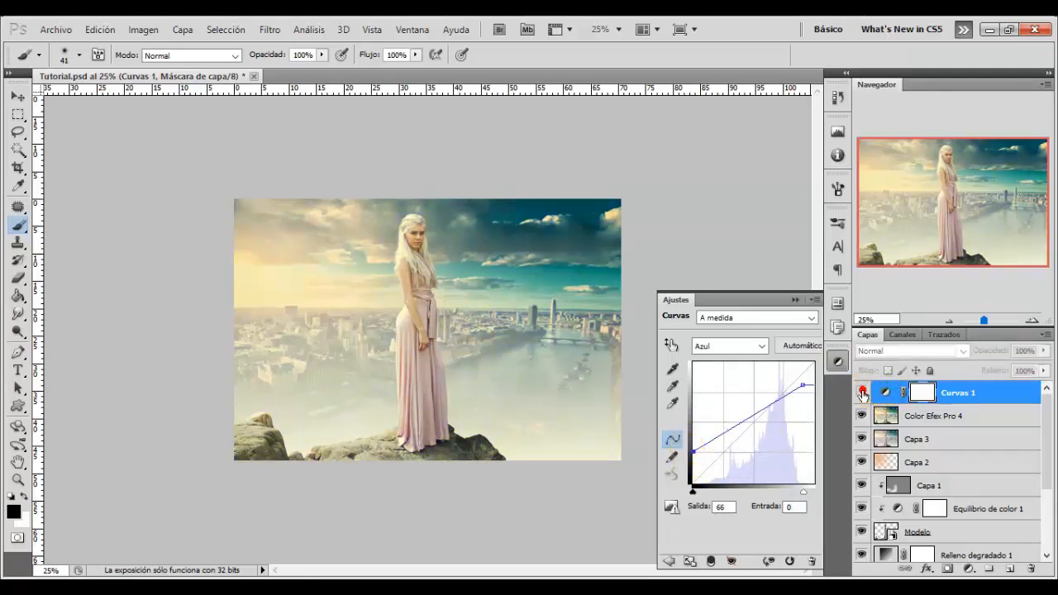
Step: Lower the white point of the Rojo curve to output 243 and compare the image without the Curvas layer
click(759, 347)
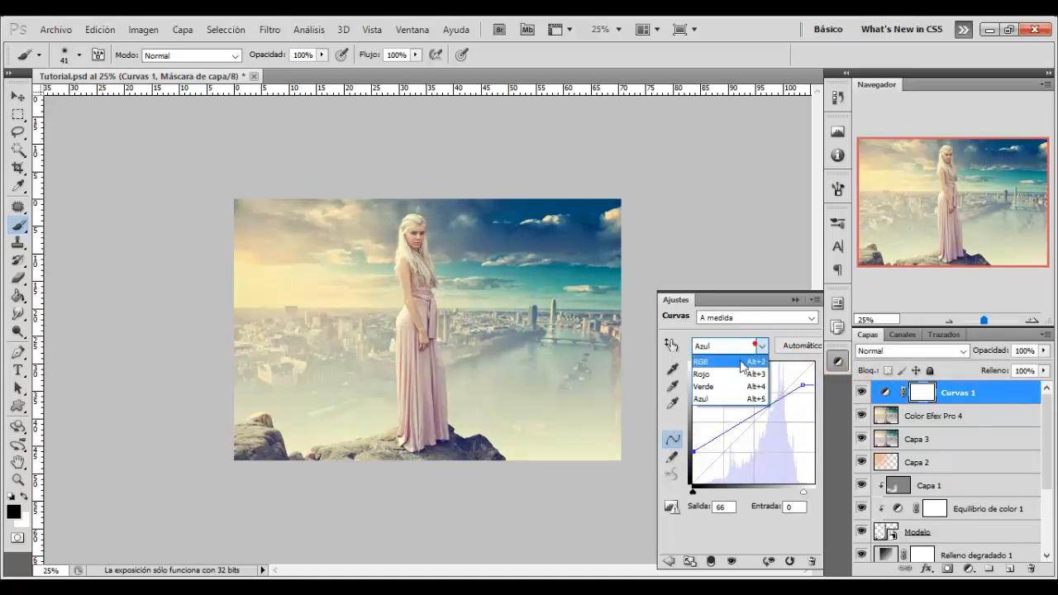
click(716, 376)
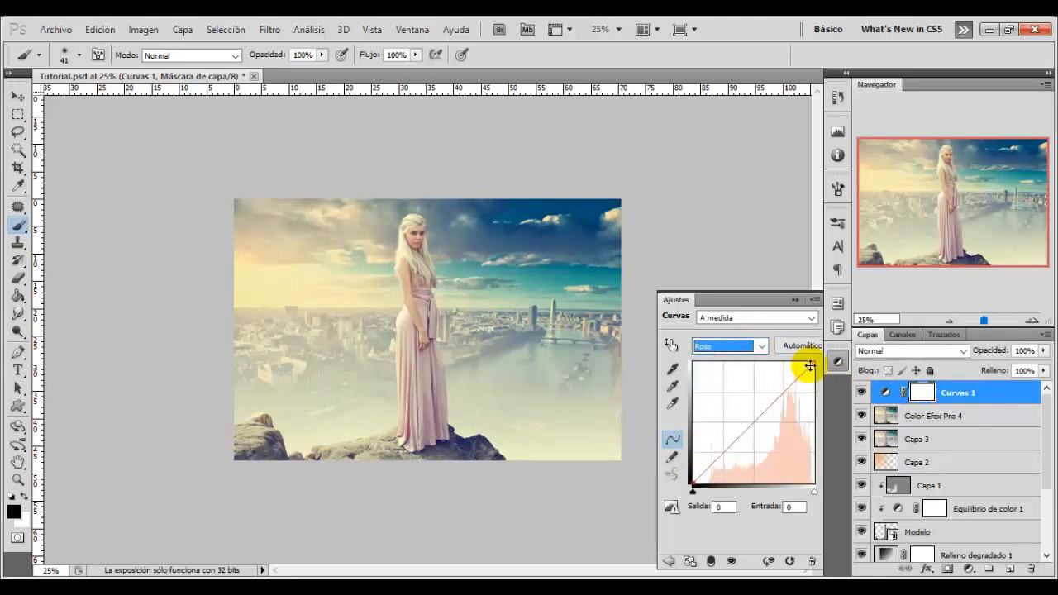
drag(810, 366, 812, 369)
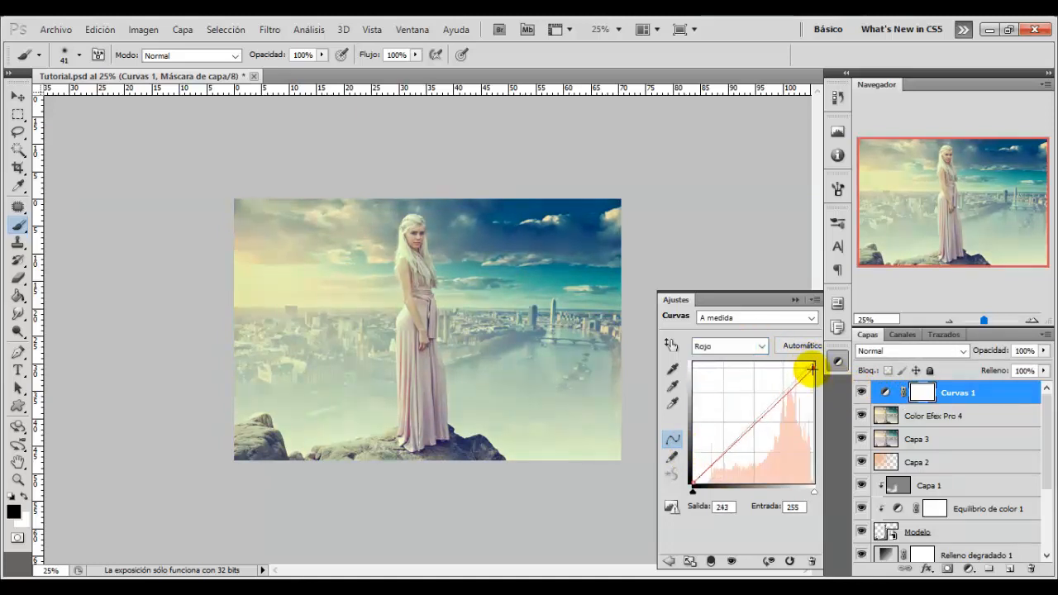
click(861, 394)
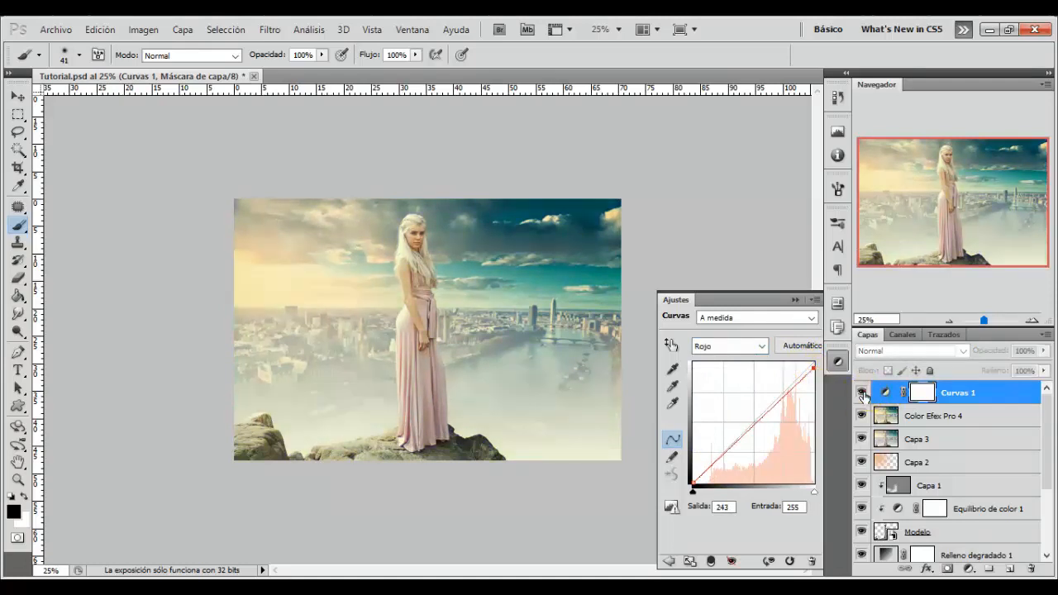
click(862, 394)
Step: Add a Niveles adjustment layer with the black input level at 15 and compare the image without it
click(969, 569)
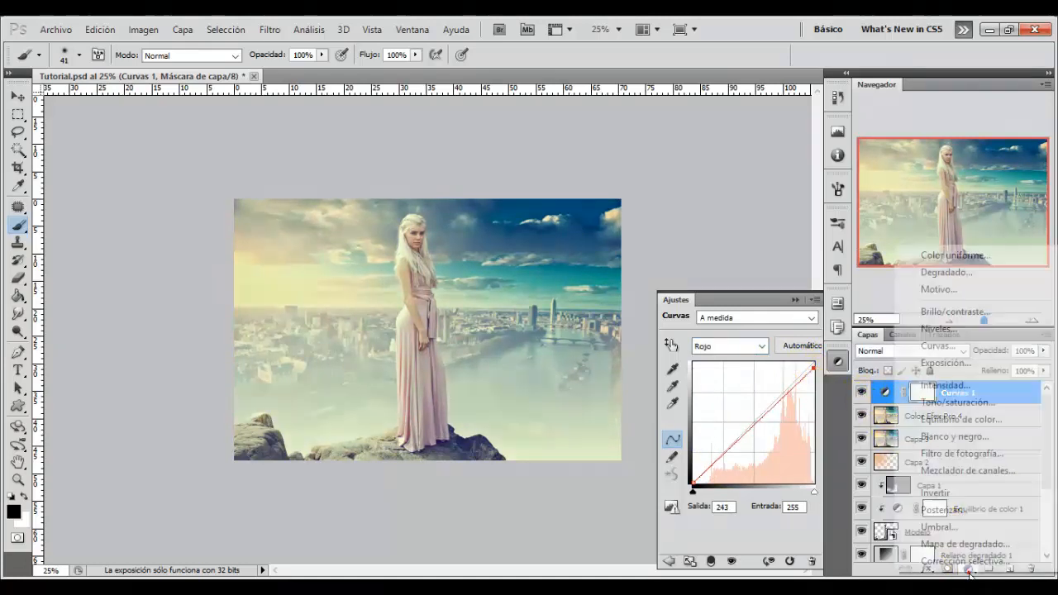
click(939, 329)
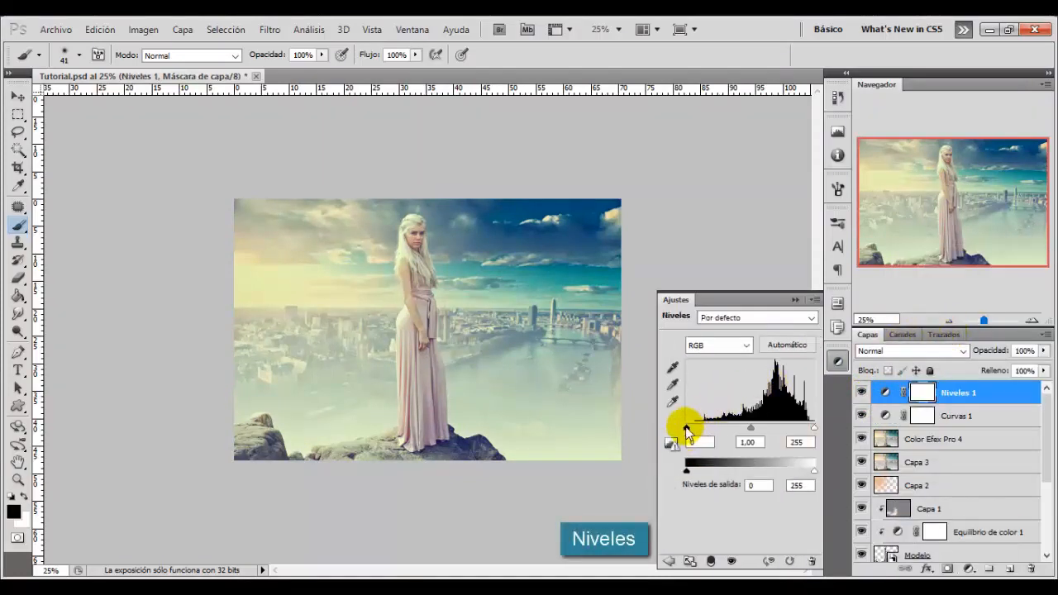
drag(686, 427, 695, 426)
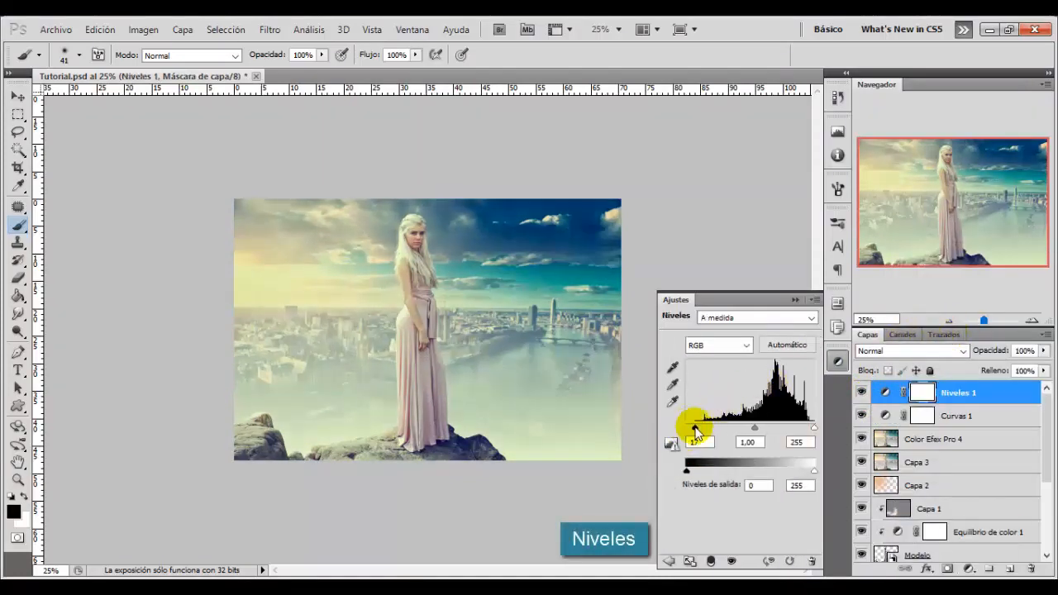
click(863, 393)
click(863, 393)
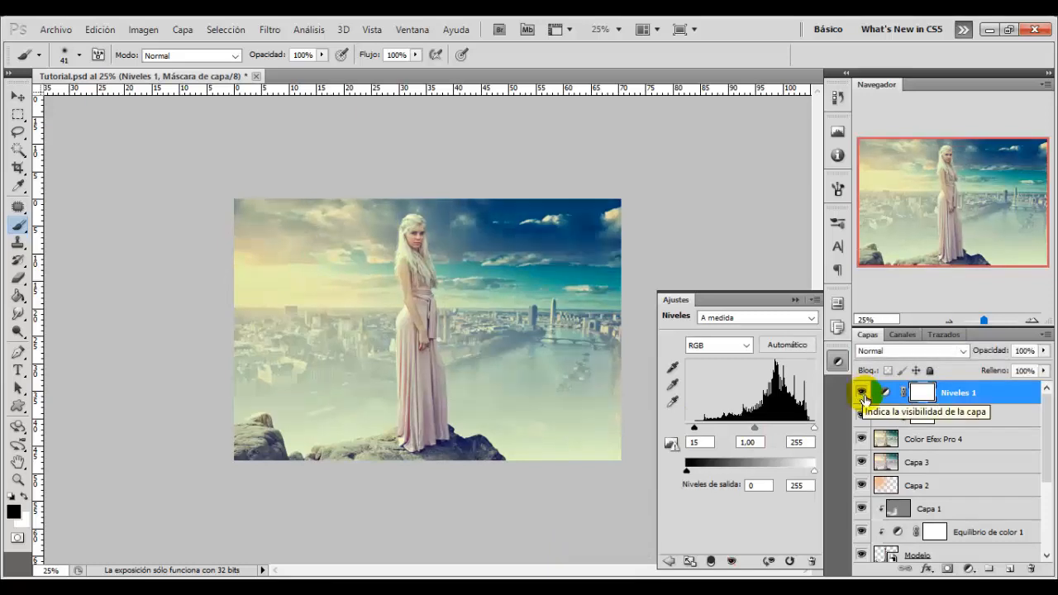
Step: Add an Intensidad adjustment layer with Intensidad at -15, and select the layer itself instead of its mask
click(969, 569)
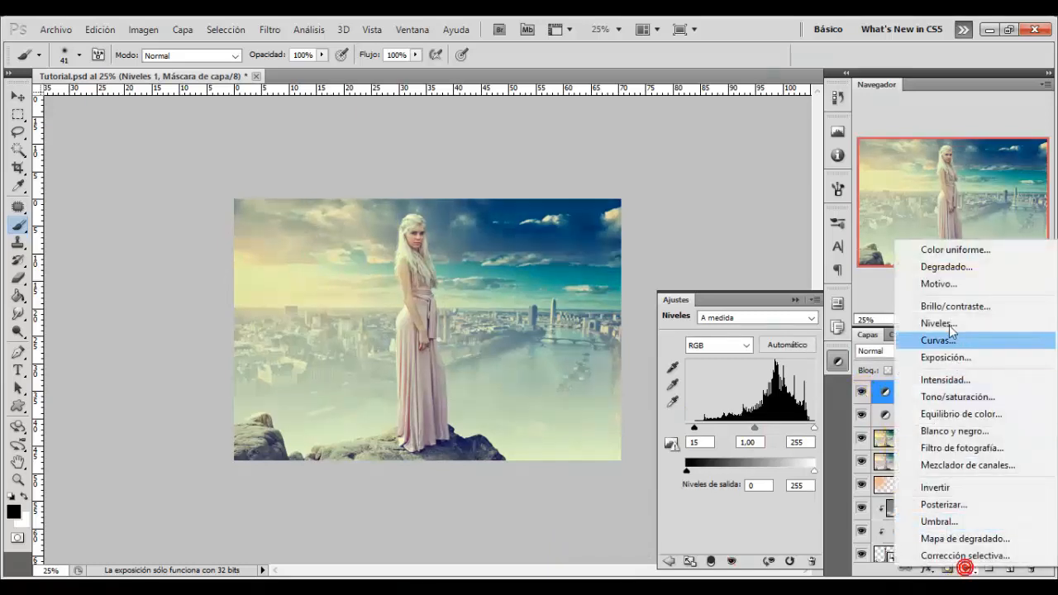
click(957, 381)
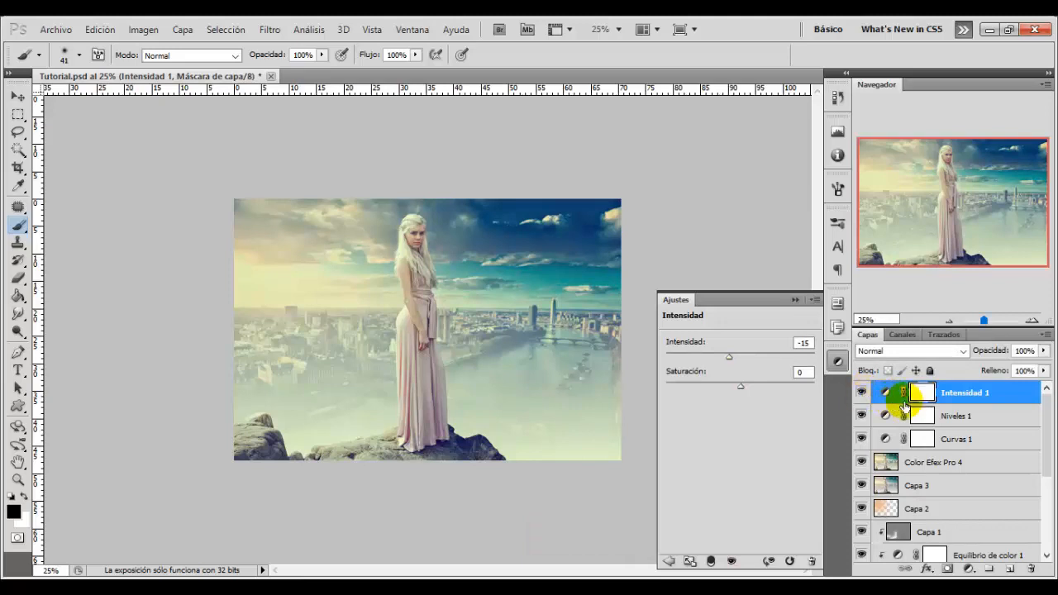
click(949, 396)
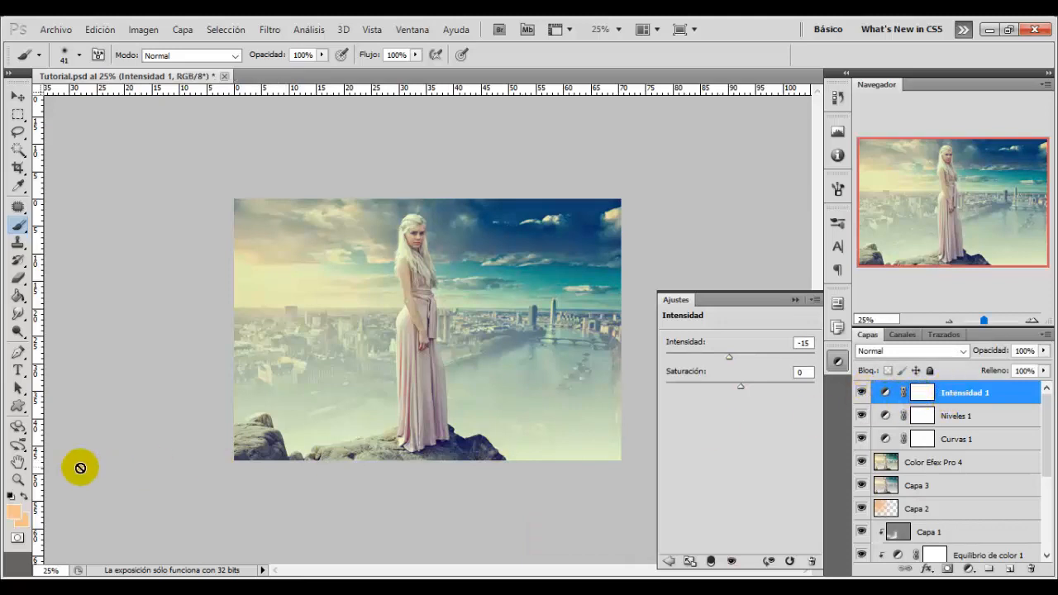
Step: Set the foreground colour to black
click(13, 507)
drag(351, 274, 273, 343)
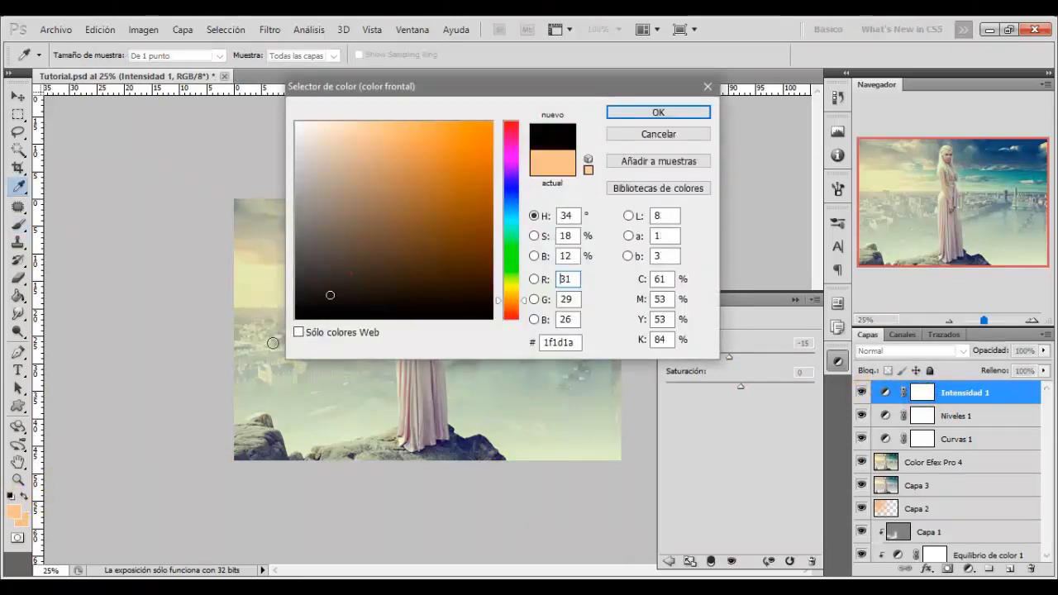
click(671, 111)
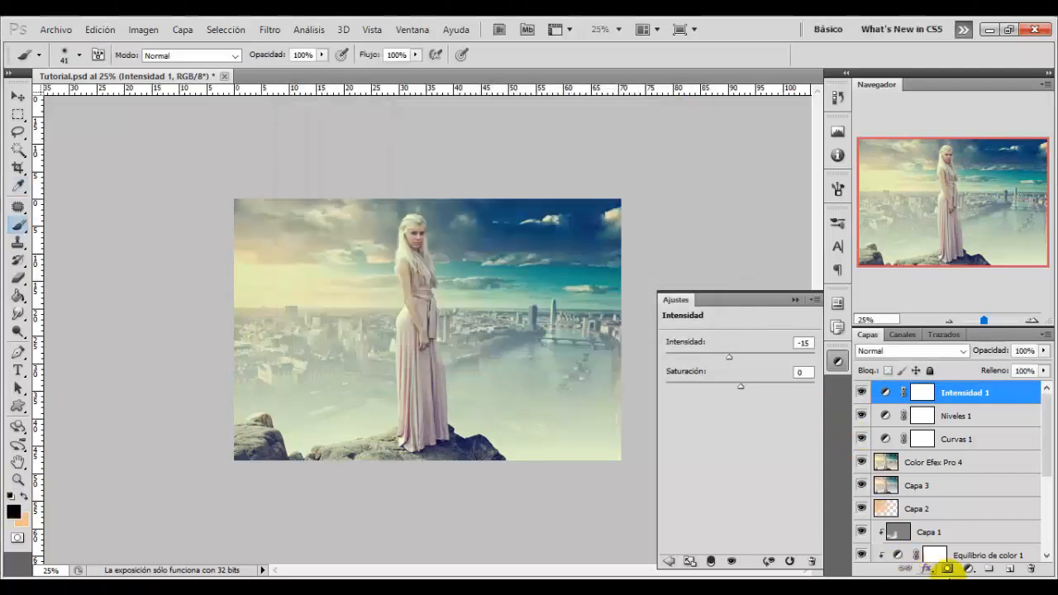
Step: Add a linear black-to-transparent gradient fill layer at 143,75° and 100% scale, shift it towards the image's lower-right corner, and compare without it
click(970, 570)
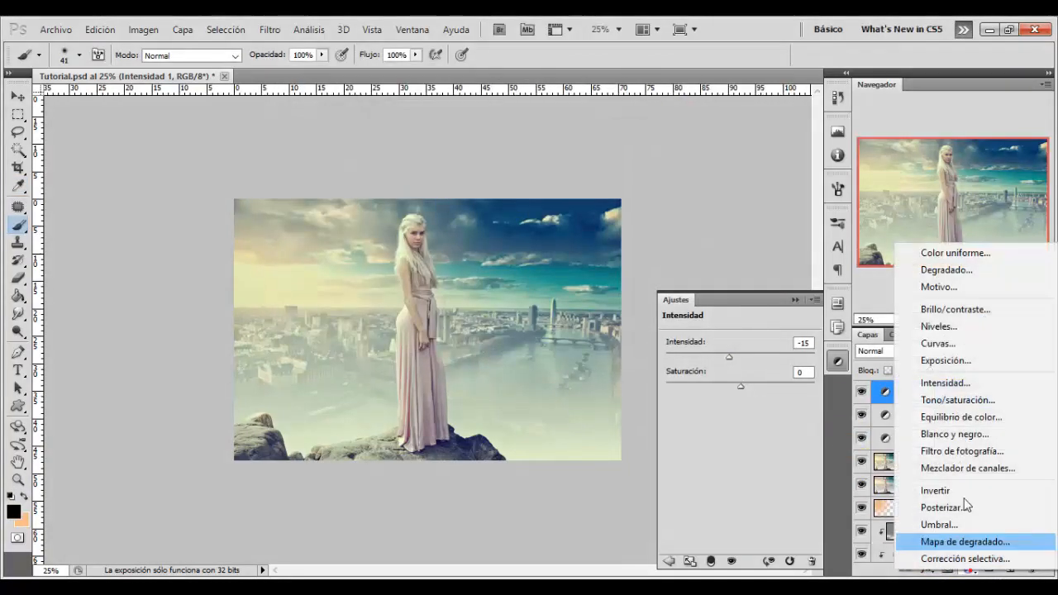
click(934, 270)
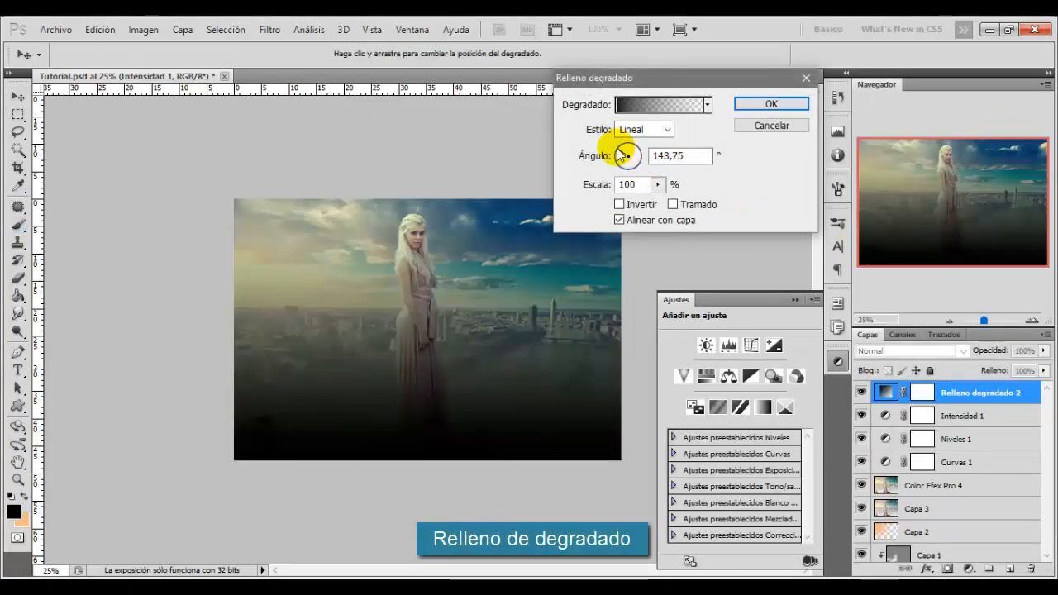
click(625, 155)
drag(551, 371, 616, 451)
drag(516, 344, 557, 383)
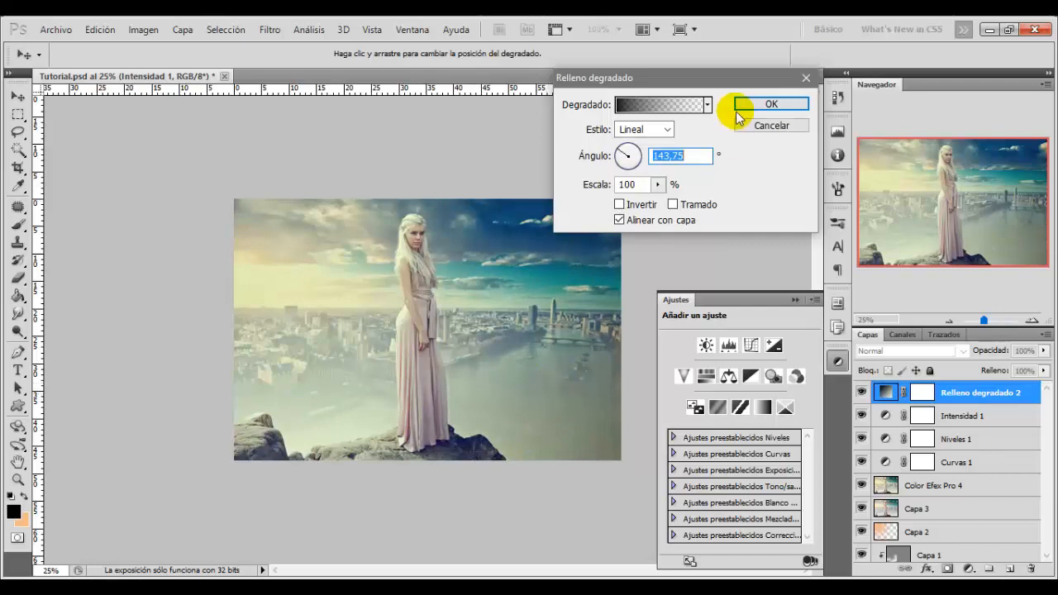
click(801, 104)
key(b)
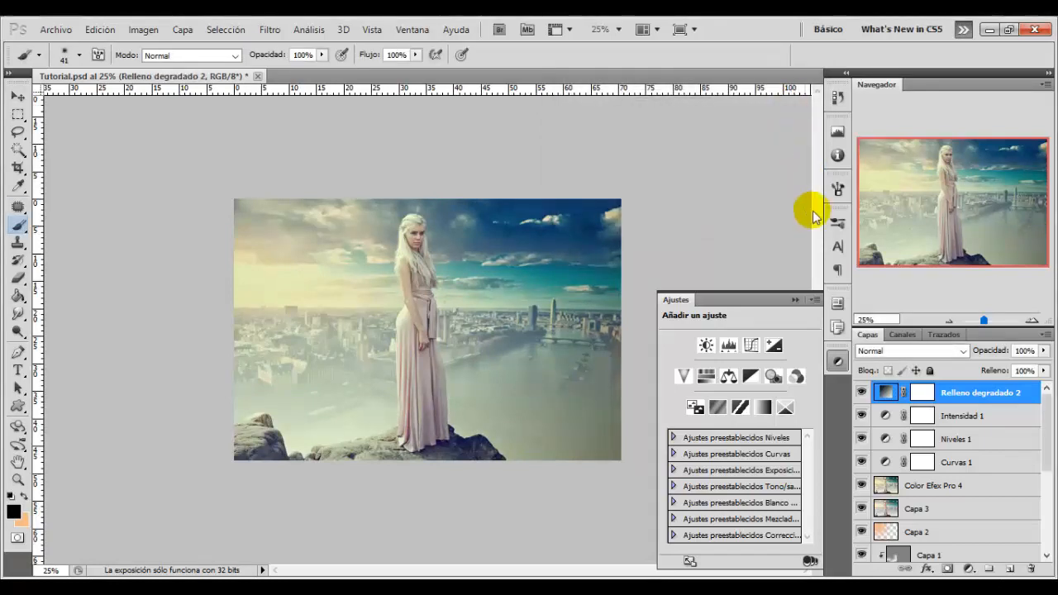
click(862, 398)
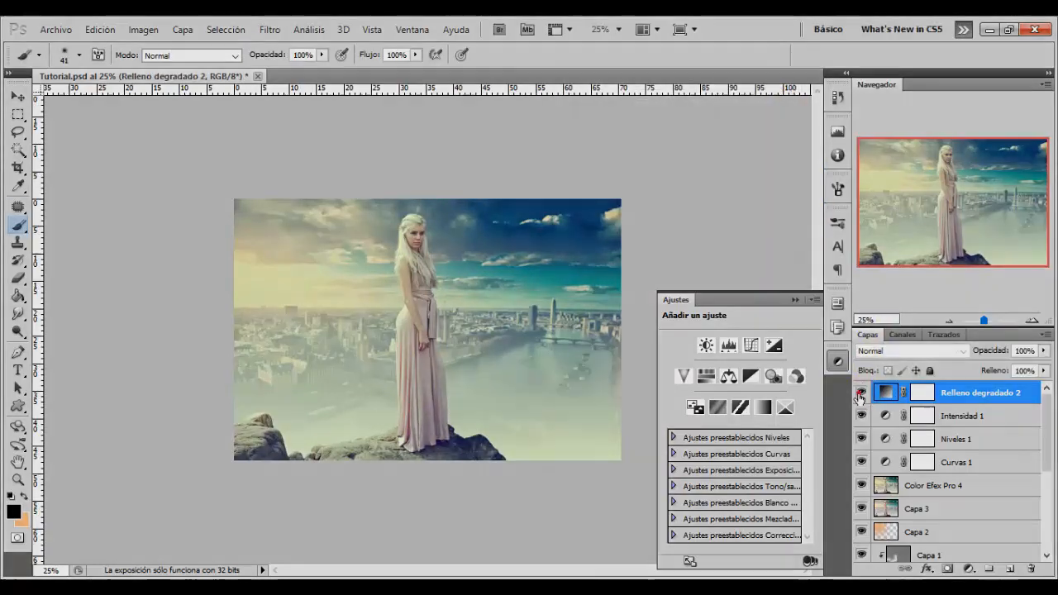